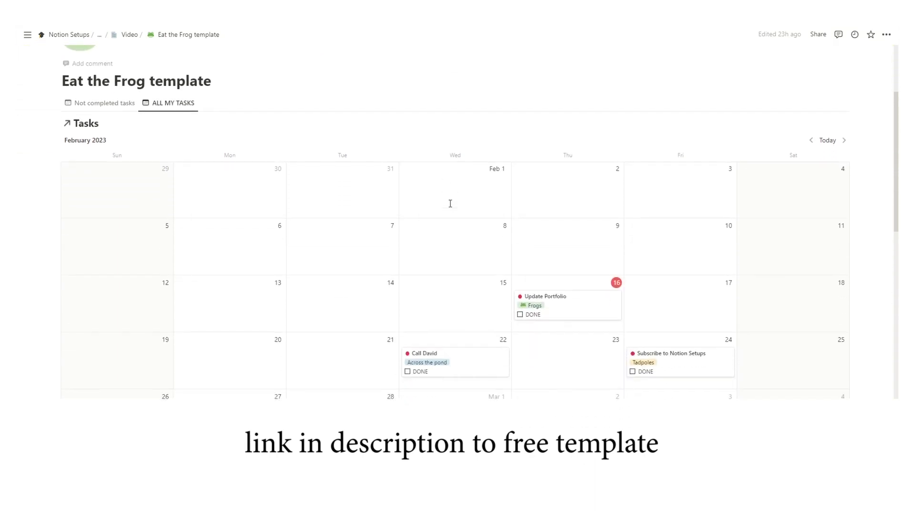
- Scroll past the calendar and Tasks table to the Projects table and My Frogs gallery
{"action": "scroll", "coordinate": [450, 203], "scroll_direction": "down", "scroll_amount": 1}
{"action": "scroll", "coordinate": [450, 203], "scroll_direction": "down", "scroll_amount": 2}
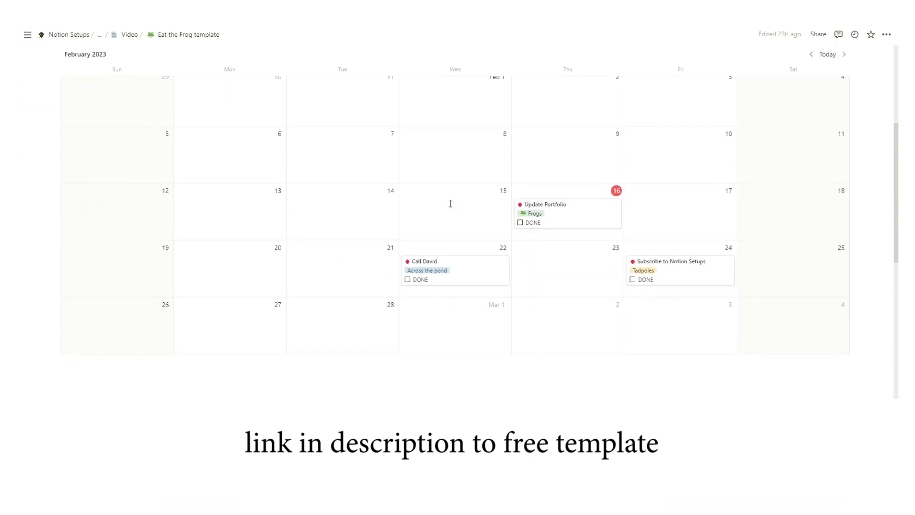
{"action": "scroll", "coordinate": [450, 204], "scroll_direction": "down", "scroll_amount": 3}
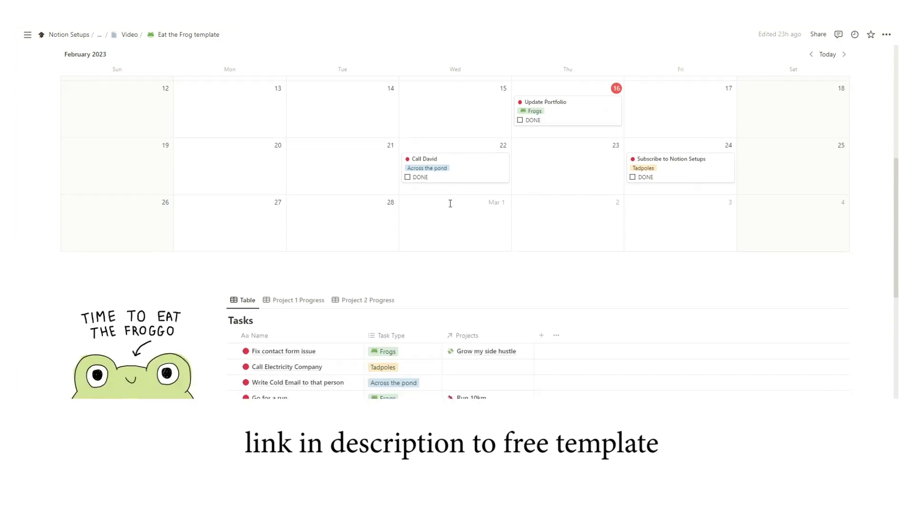
{"action": "scroll", "coordinate": [450, 203], "scroll_direction": "down", "scroll_amount": 3}
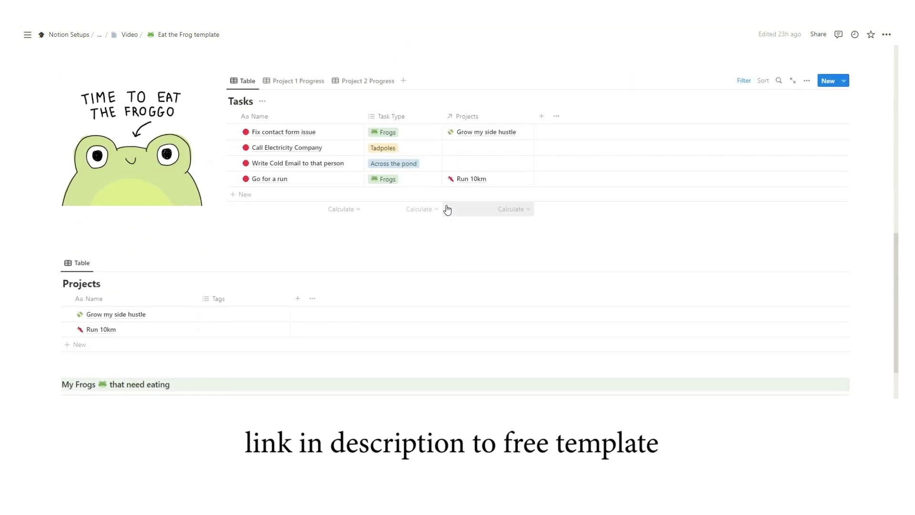
{"action": "scroll", "coordinate": [447, 210], "scroll_direction": "down", "scroll_amount": 3}
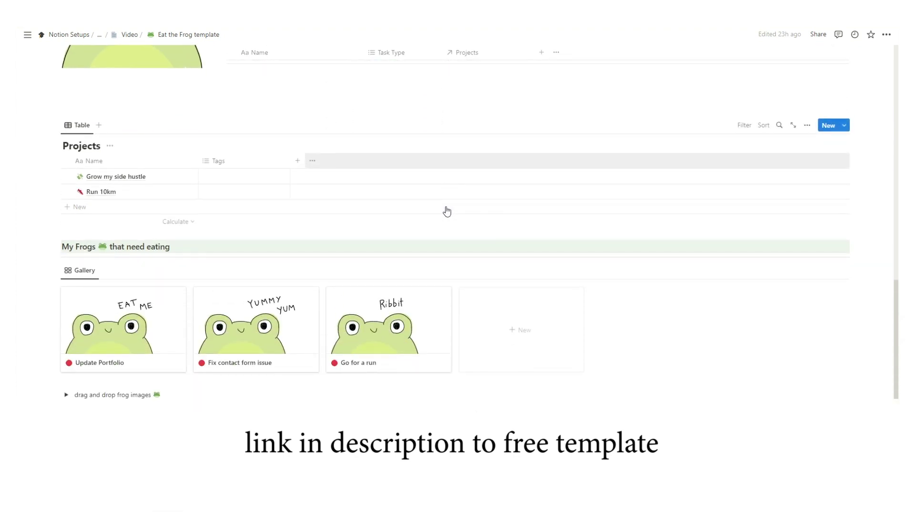
{"action": "scroll", "coordinate": [447, 211], "scroll_direction": "down", "scroll_amount": 1}
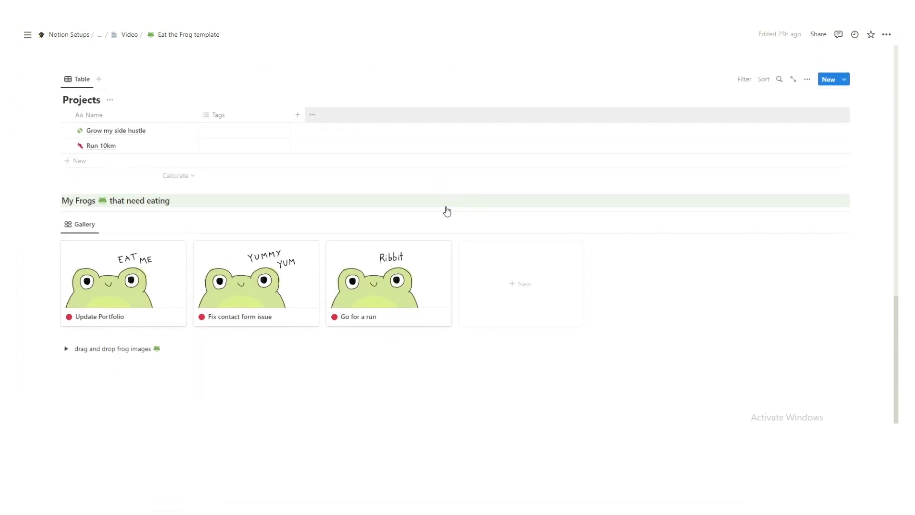
{"action": "scroll", "coordinate": [448, 211], "scroll_direction": "up", "scroll_amount": 10}
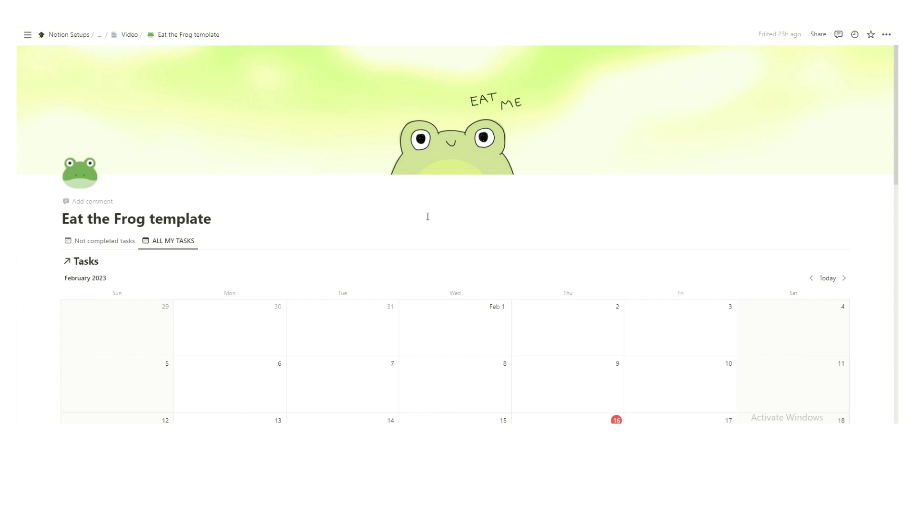
{"action": "scroll", "coordinate": [427, 217], "scroll_direction": "down", "scroll_amount": 9}
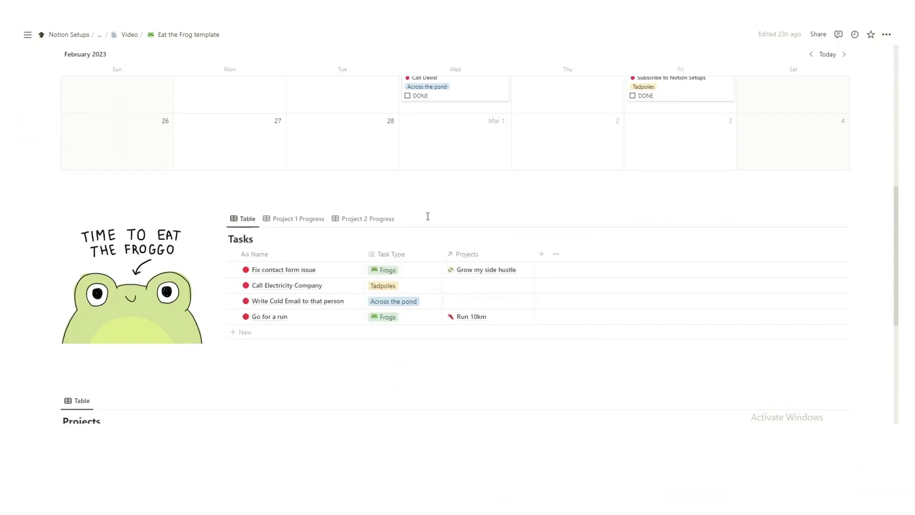
{"action": "scroll", "coordinate": [428, 217], "scroll_direction": "down", "scroll_amount": 3}
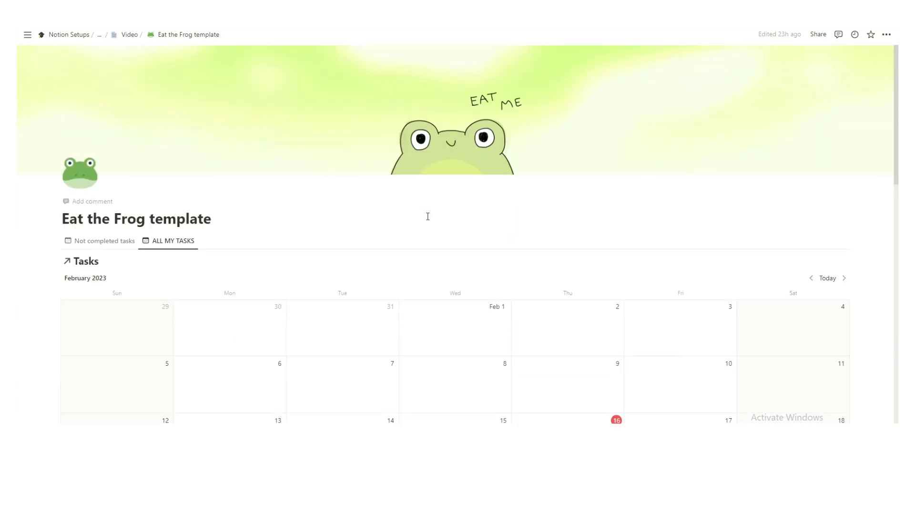
{"action": "scroll", "coordinate": [428, 216], "scroll_direction": "down", "scroll_amount": 4}
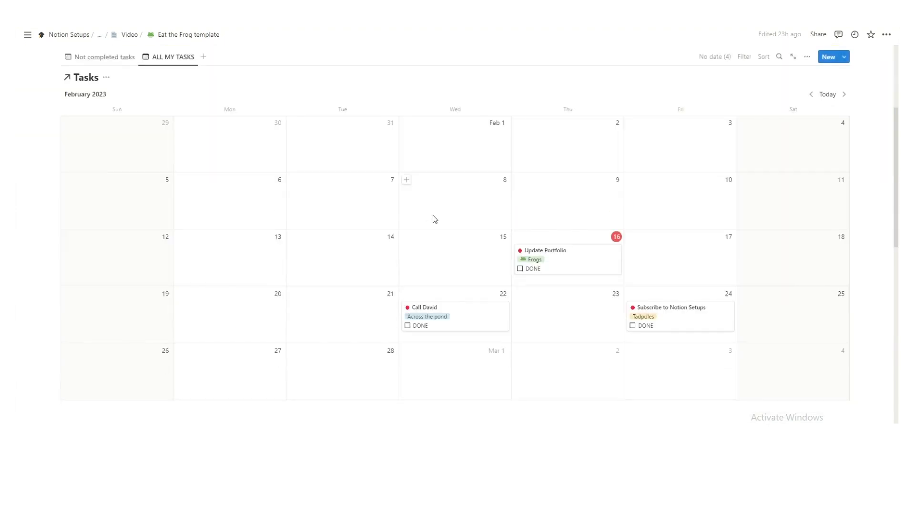
{"action": "scroll", "coordinate": [433, 216], "scroll_direction": "down", "scroll_amount": 5}
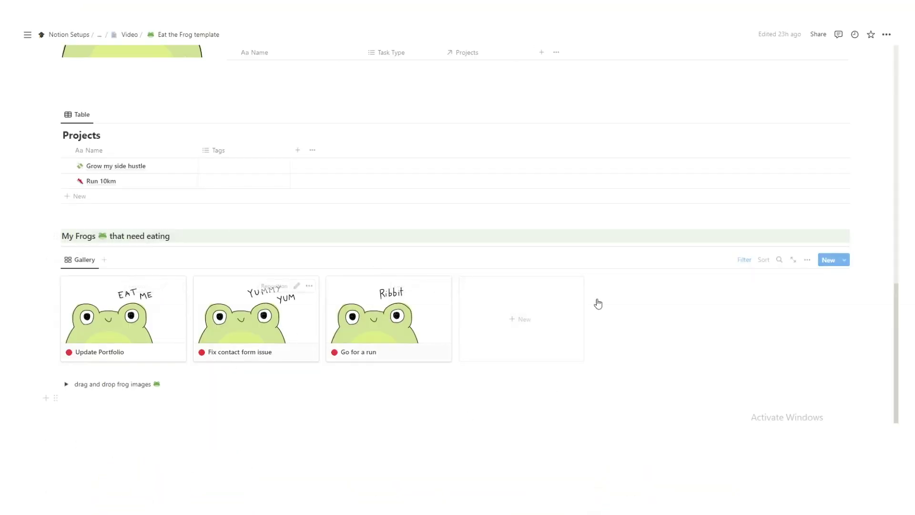
- Expand the 'drag and drop frog images' toggle to reveal its six frog images
{"action": "scroll", "coordinate": [344, 343], "scroll_direction": "down", "scroll_amount": 2}
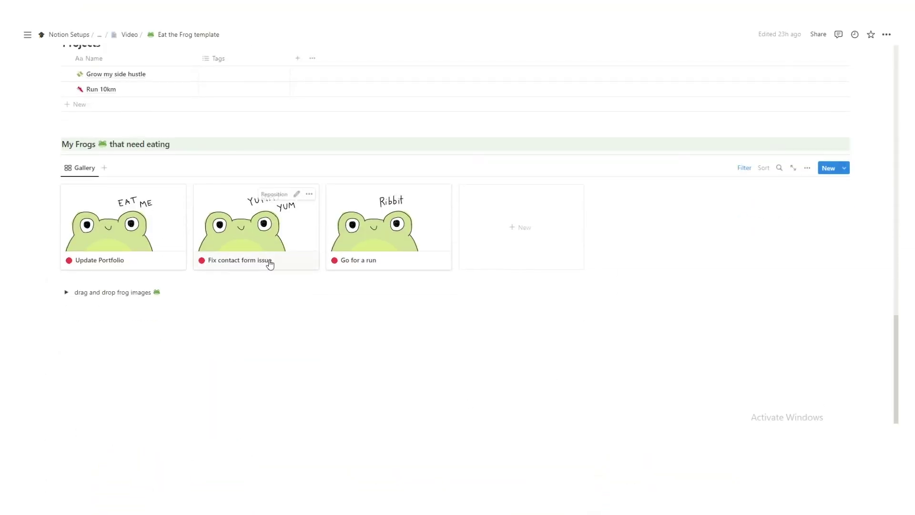
{"action": "left_click", "coordinate": [66, 292]}
{"action": "scroll", "coordinate": [272, 231], "scroll_direction": "down", "scroll_amount": 4}
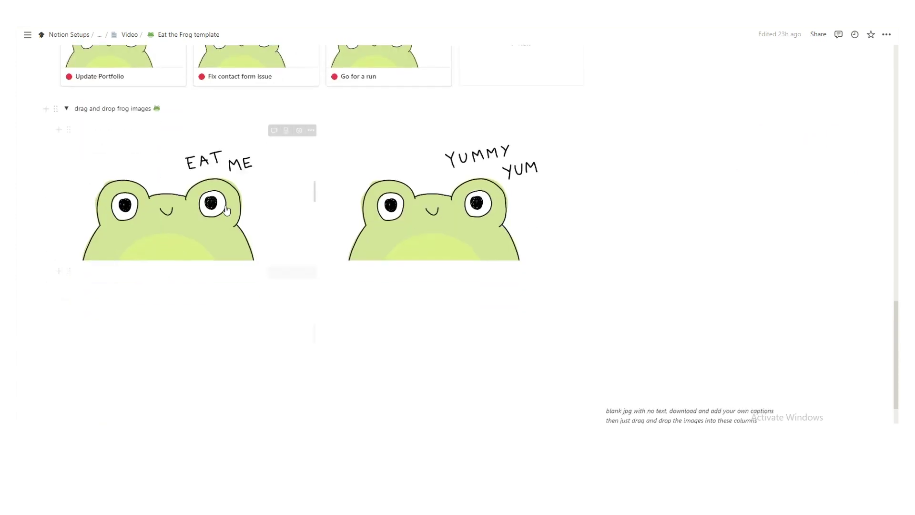
{"action": "scroll", "coordinate": [572, 157], "scroll_direction": "up", "scroll_amount": 1}
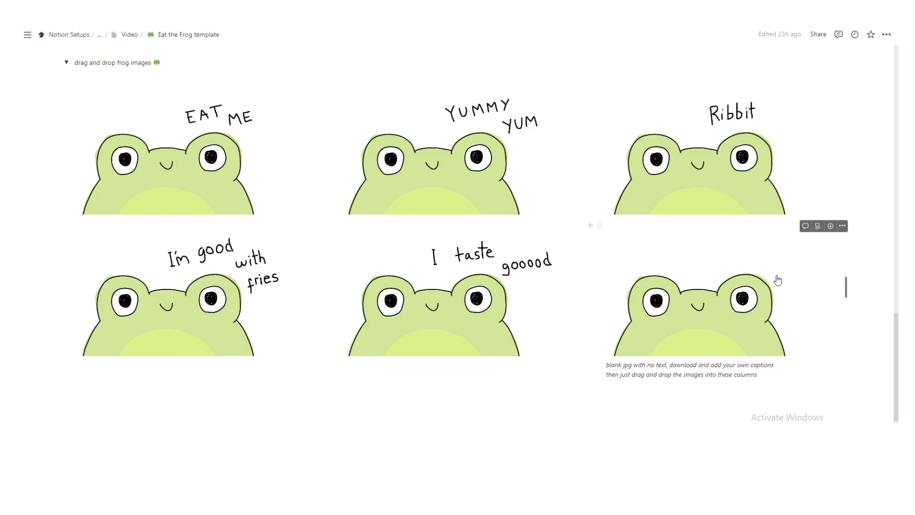
{"action": "scroll", "coordinate": [347, 323], "scroll_direction": "up", "scroll_amount": 2}
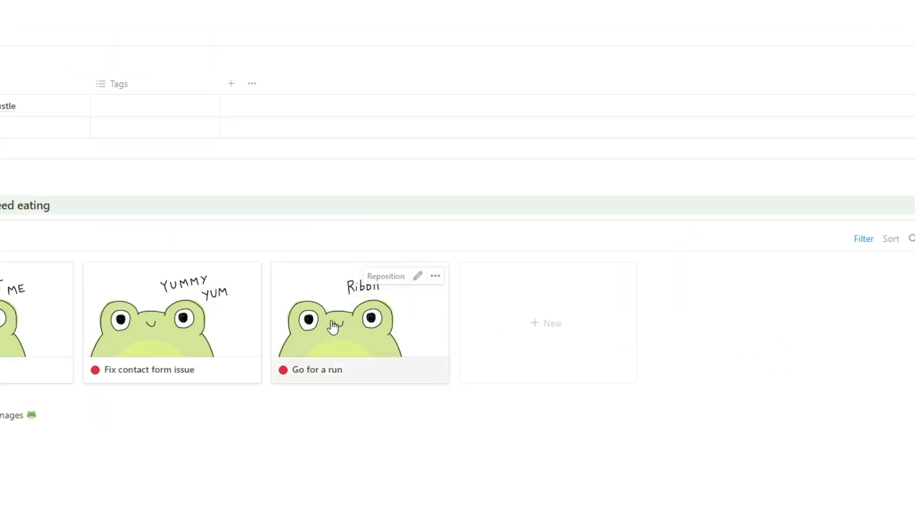
- Open the Go for a run task card from the frog gallery
{"action": "left_click", "coordinate": [334, 318]}
{"action": "scroll", "coordinate": [470, 339], "scroll_direction": "down", "scroll_amount": 3}
{"action": "scroll", "coordinate": [551, 368], "scroll_direction": "up", "scroll_amount": 3}
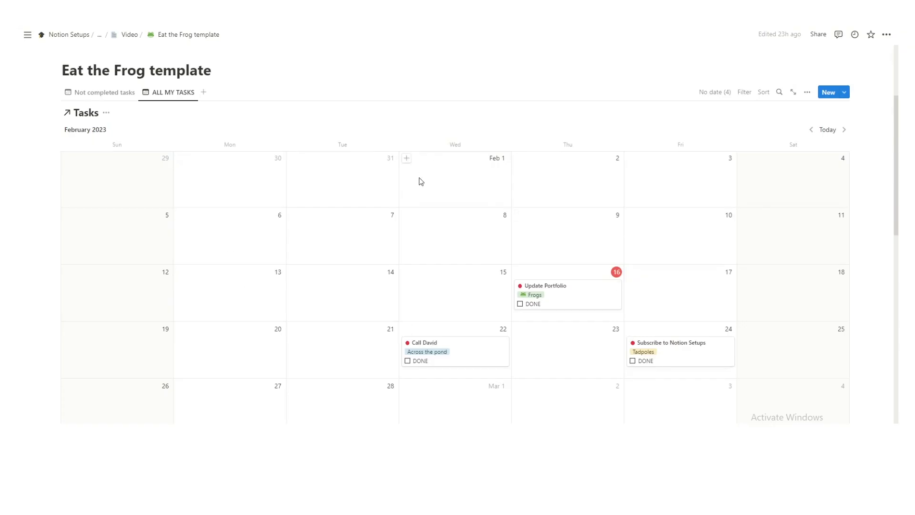
- Scroll around the February 2023 calendar and bring the four-task Tasks table into view
{"action": "scroll", "coordinate": [423, 179], "scroll_direction": "up", "scroll_amount": 3}
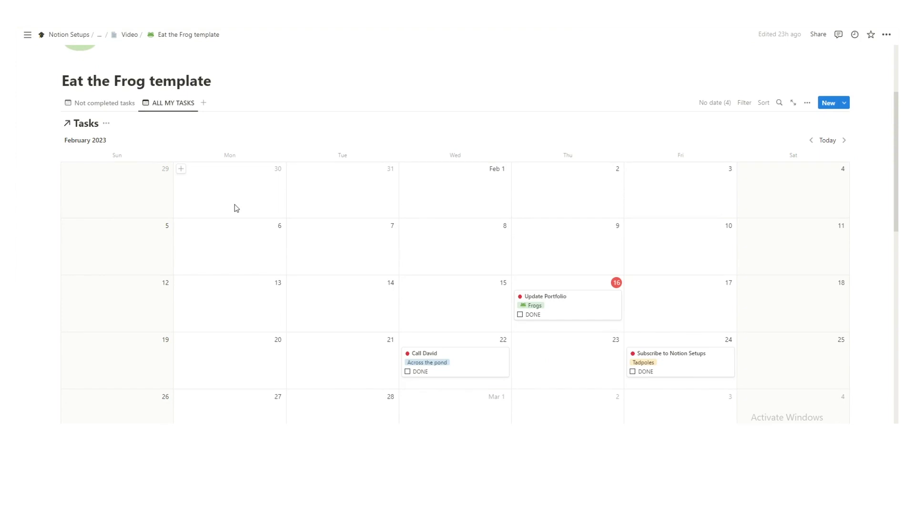
{"action": "scroll", "coordinate": [476, 179], "scroll_direction": "down", "scroll_amount": 1}
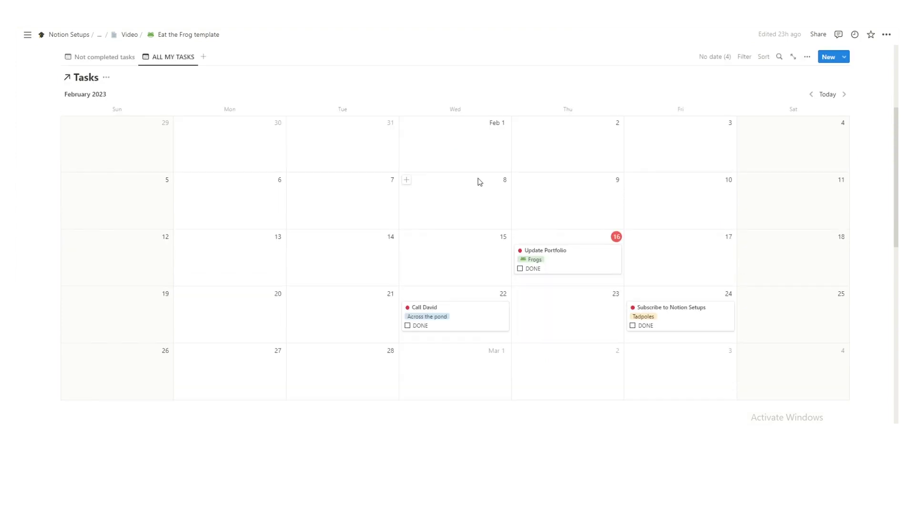
{"action": "scroll", "coordinate": [489, 188], "scroll_direction": "up", "scroll_amount": 1}
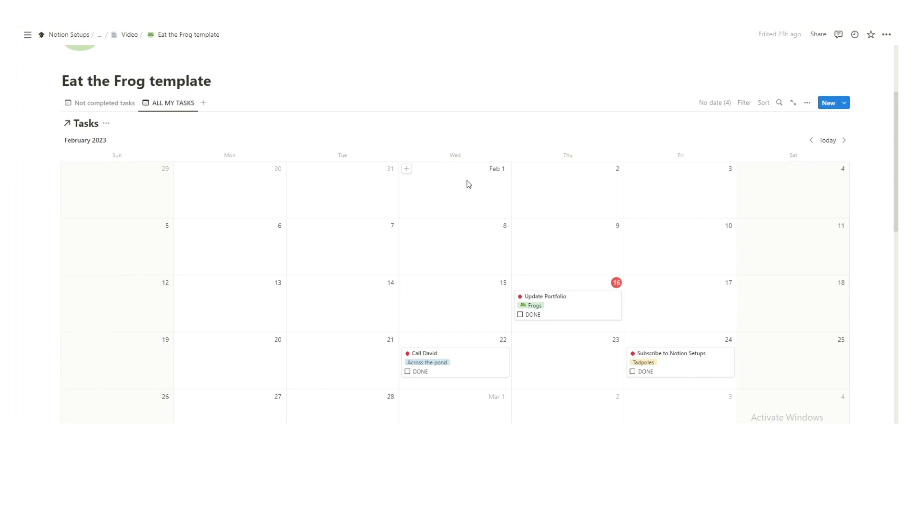
{"action": "scroll", "coordinate": [469, 184], "scroll_direction": "down", "scroll_amount": 7}
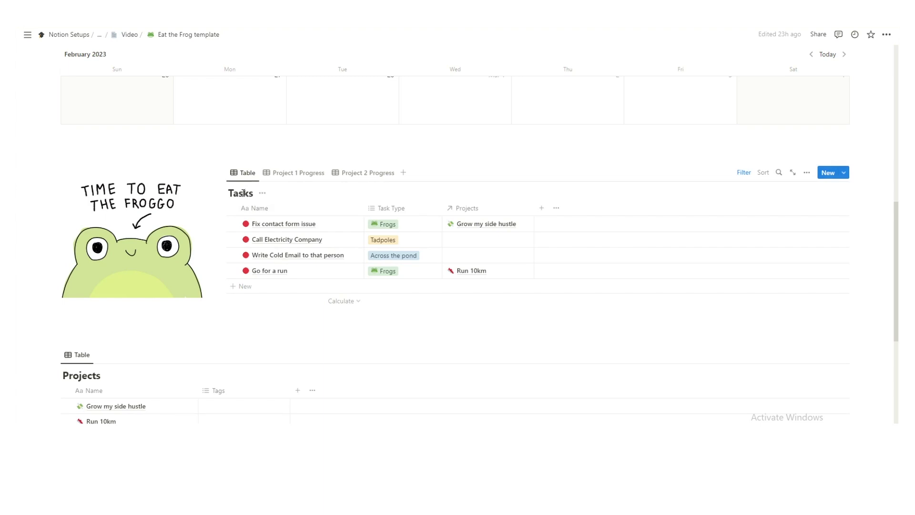
{"action": "scroll", "coordinate": [244, 193], "scroll_direction": "up", "scroll_amount": 5}
{"action": "scroll", "coordinate": [248, 276], "scroll_direction": "down", "scroll_amount": 4}
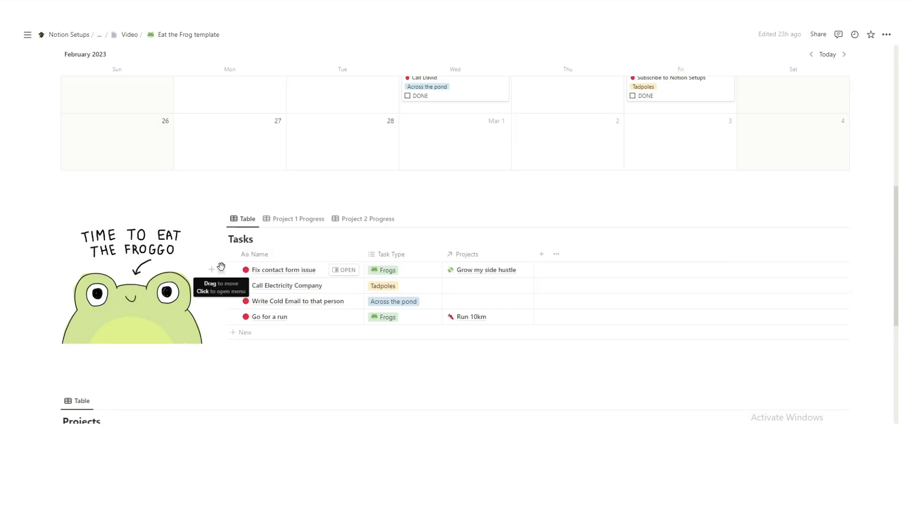
{"action": "left_click_drag", "start_coordinate": [221, 266], "coordinate": [305, 162]}
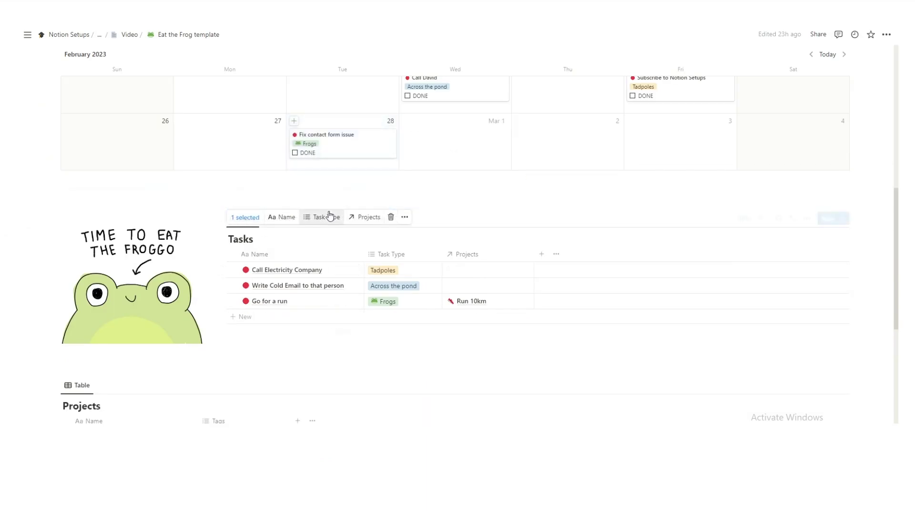
{"action": "scroll", "coordinate": [362, 166], "scroll_direction": "up", "scroll_amount": 1}
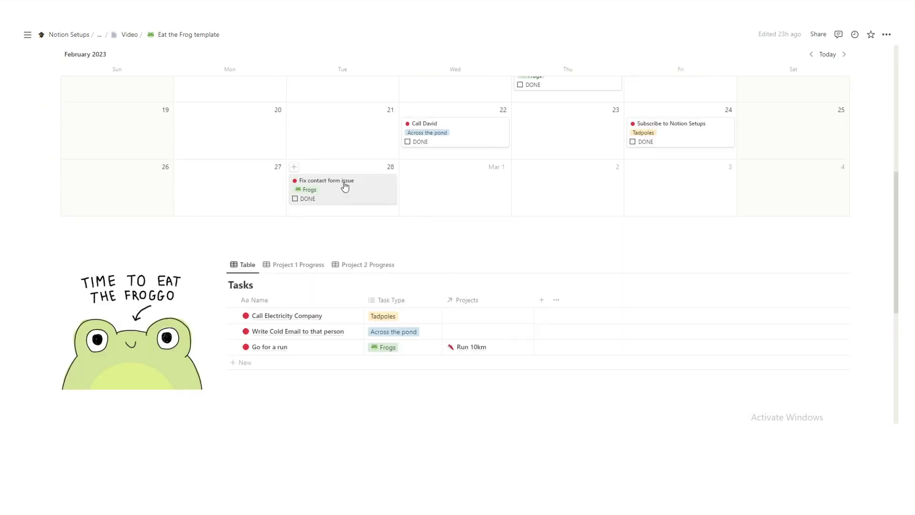
{"action": "left_click_drag", "start_coordinate": [344, 185], "coordinate": [305, 303]}
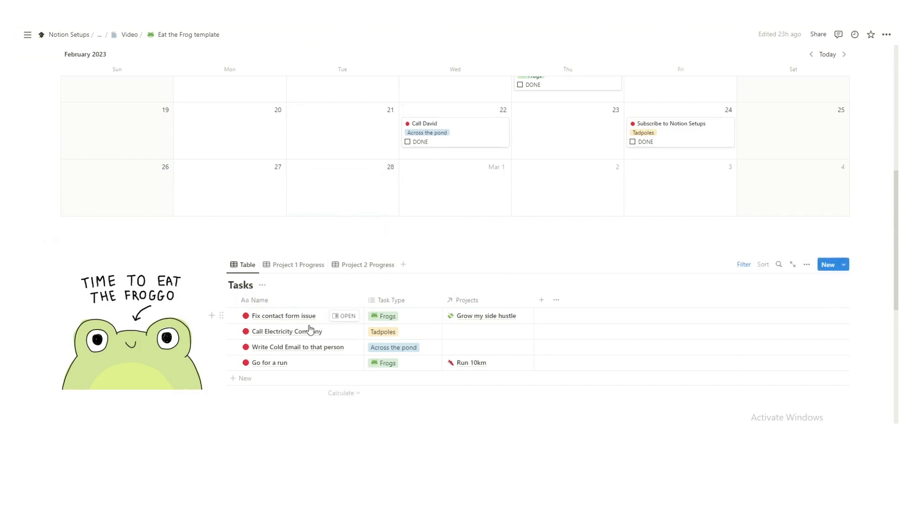
- Add a new task titled 'Edit this video' with a red circle icon
{"action": "left_click", "coordinate": [828, 265]}
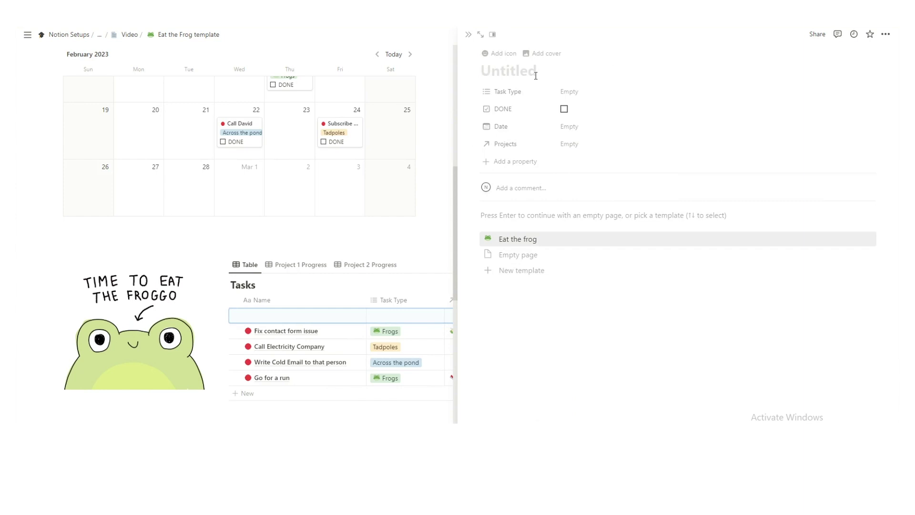
{"action": "type", "text": "Edit th"}
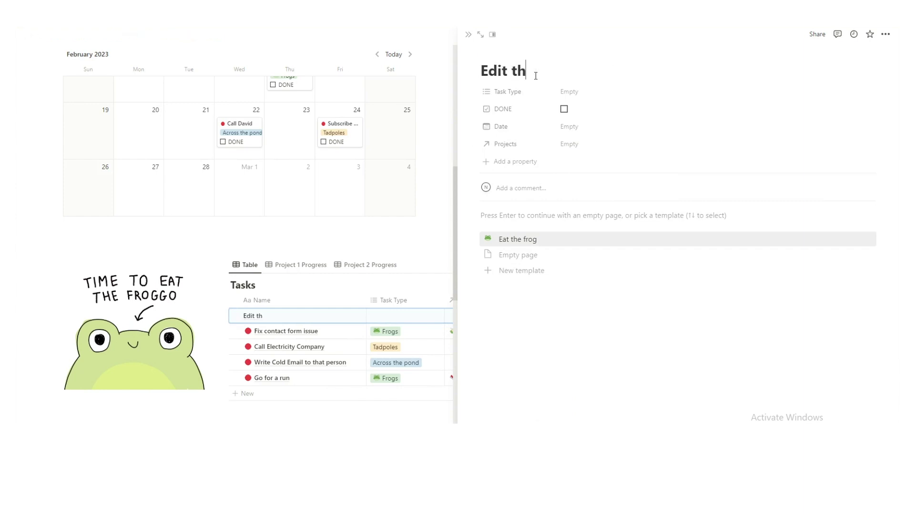
{"action": "type", "text": "is video"}
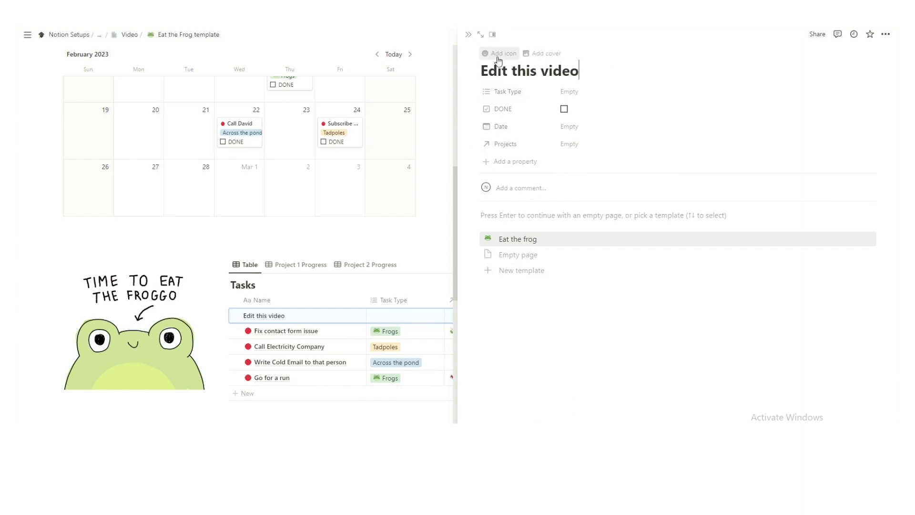
{"action": "left_click", "coordinate": [496, 54]}
{"action": "left_click", "coordinate": [408, 145]}
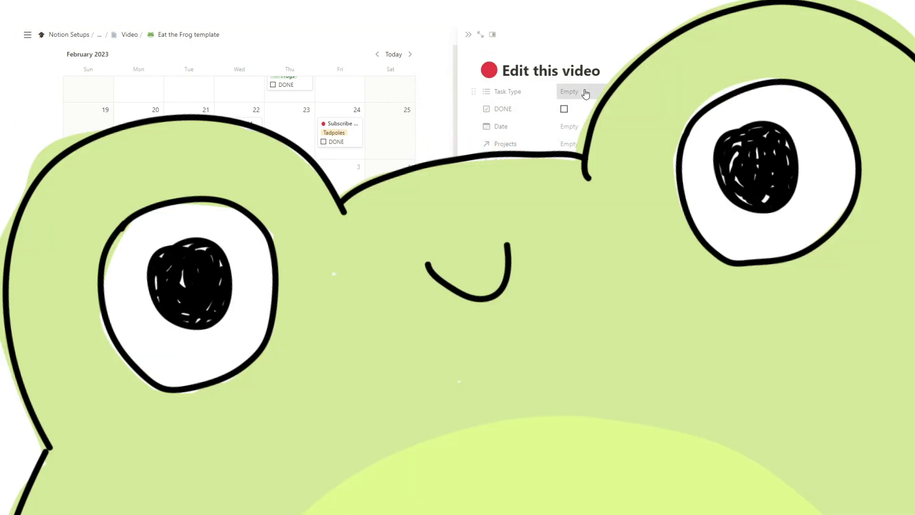
- Set the task's Task Type to Frogs and close its page
{"action": "left_click", "coordinate": [583, 91]}
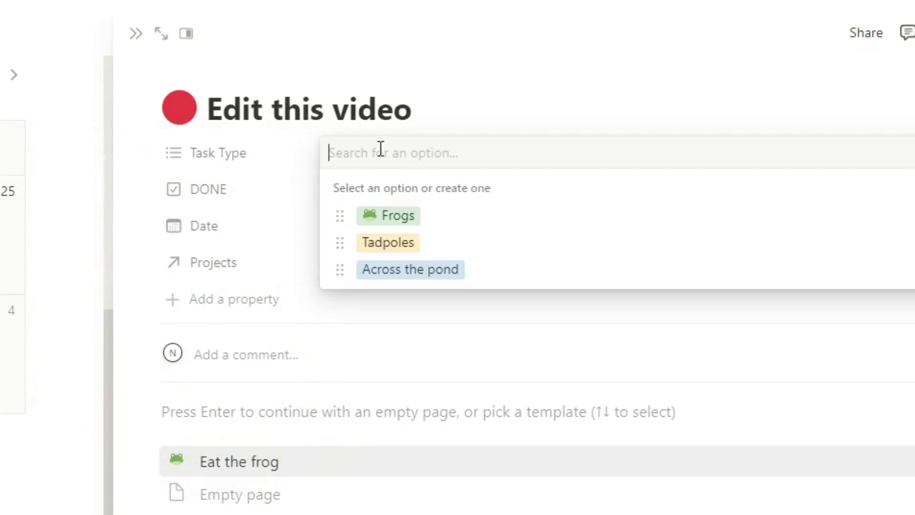
{"action": "left_click", "coordinate": [402, 217]}
{"action": "left_click", "coordinate": [466, 109]}
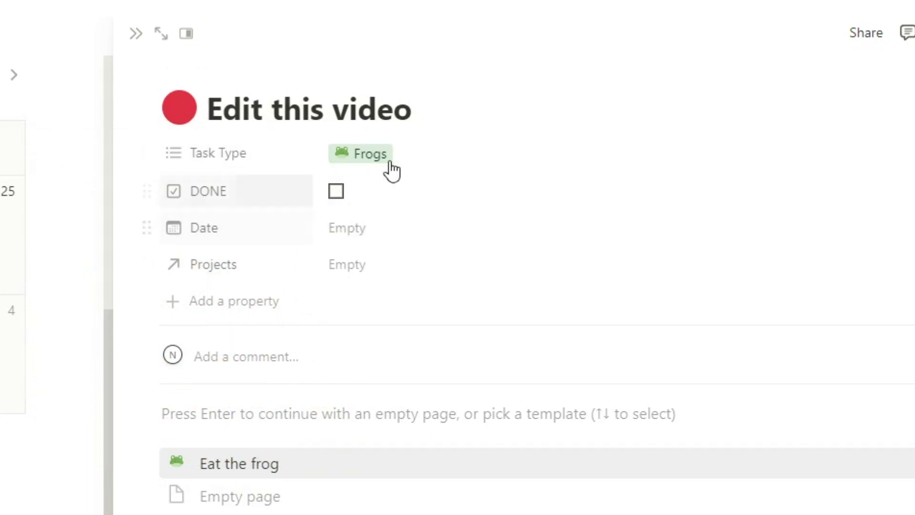
{"action": "key", "text": "Escape"}
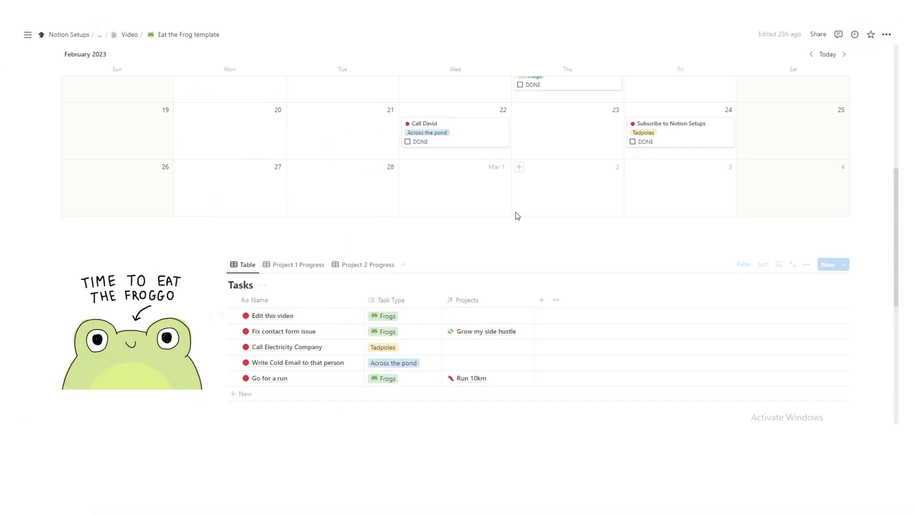
{"action": "scroll", "coordinate": [515, 212], "scroll_direction": "up", "scroll_amount": 3}
- Drag Edit this video onto Friday, February 17 in the calendar and tick DONE
{"action": "scroll", "coordinate": [525, 233], "scroll_direction": "down", "scroll_amount": 1}
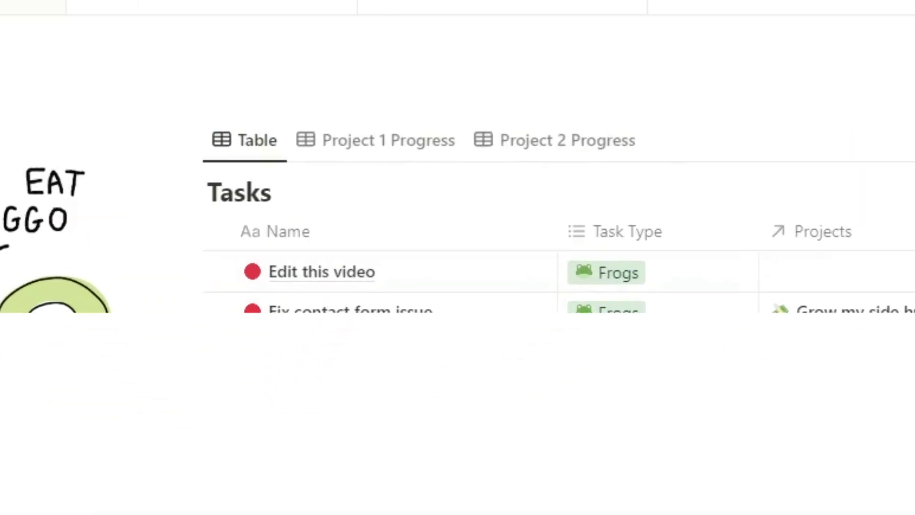
{"action": "left_click_drag", "start_coordinate": [222, 406], "coordinate": [467, 294]}
{"action": "left_click_drag", "start_coordinate": [622, 117], "coordinate": [496, 205]}
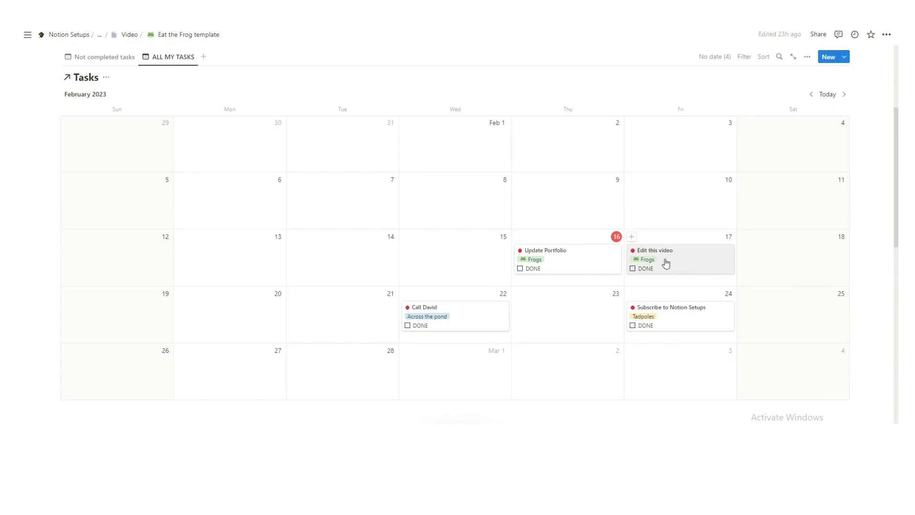
{"action": "left_click", "coordinate": [634, 270]}
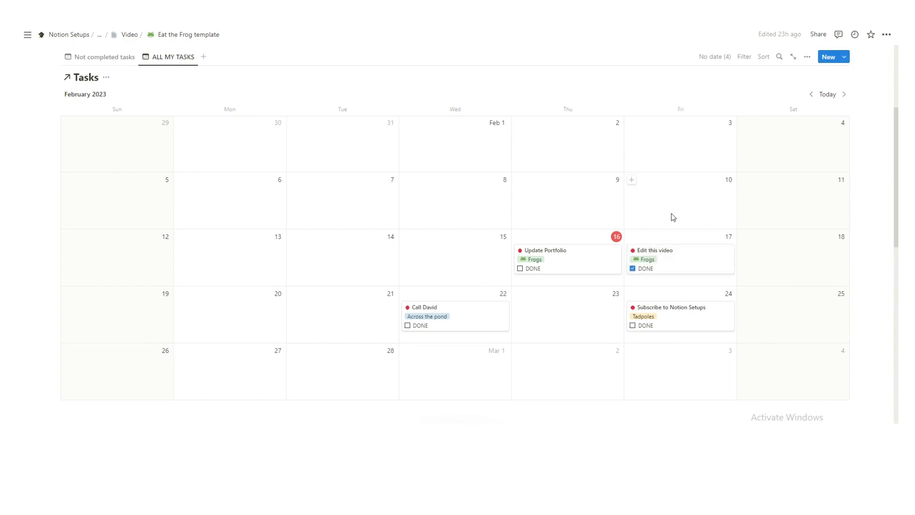
- Compare Not completed tasks and ALL MY TASKS views while toggling Edit this video's DONE box
{"action": "scroll", "coordinate": [421, 196], "scroll_direction": "up", "scroll_amount": 2}
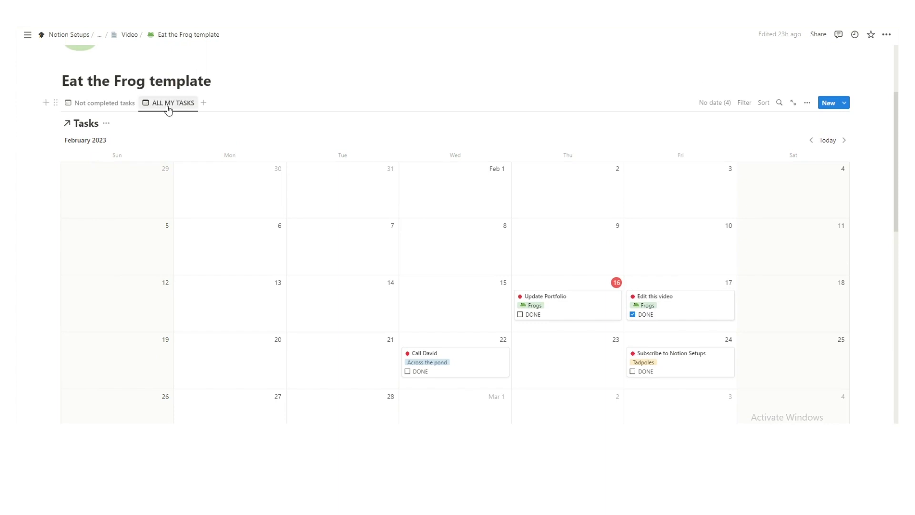
{"action": "scroll", "coordinate": [425, 219], "scroll_direction": "down", "scroll_amount": 4}
{"action": "scroll", "coordinate": [678, 186], "scroll_direction": "up", "scroll_amount": 4}
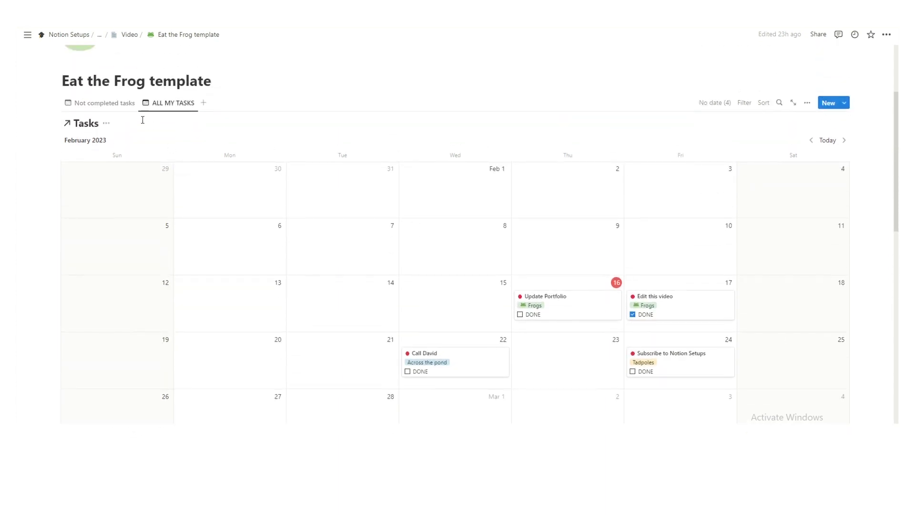
{"action": "left_click", "coordinate": [112, 105]}
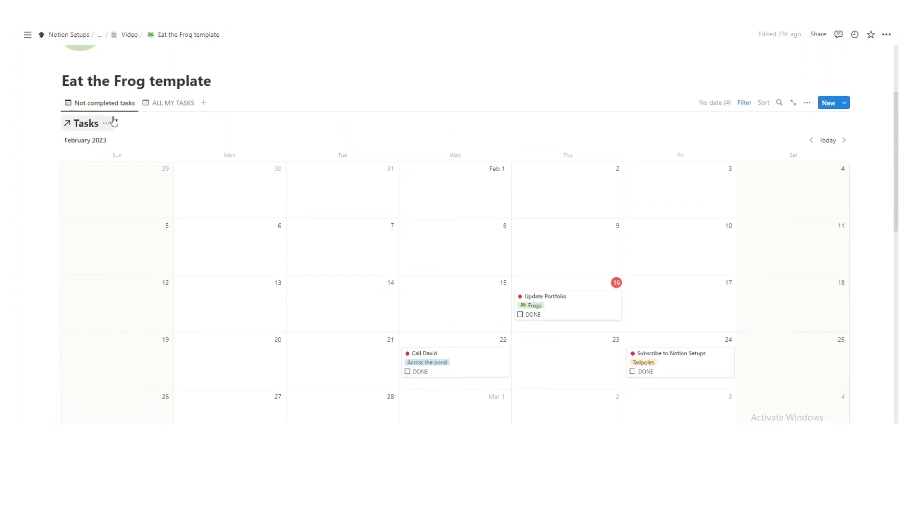
{"action": "left_click", "coordinate": [161, 111]}
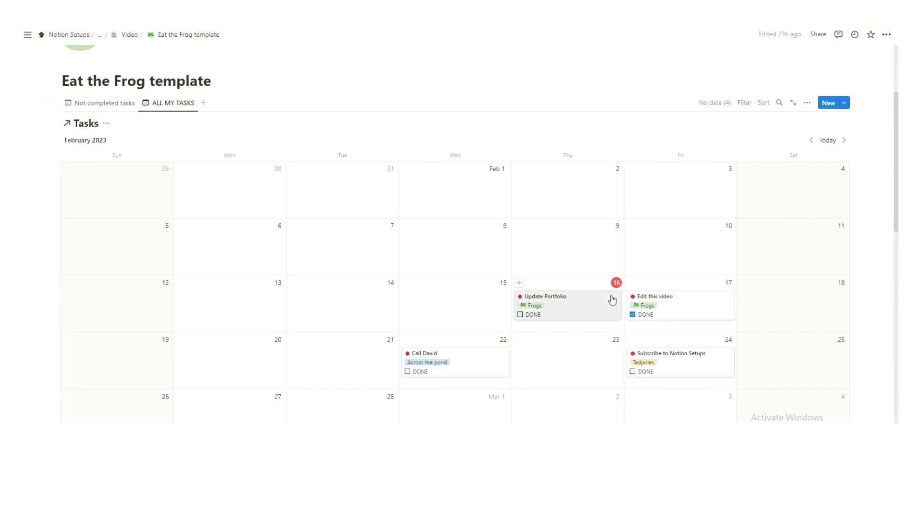
{"action": "left_click", "coordinate": [633, 315]}
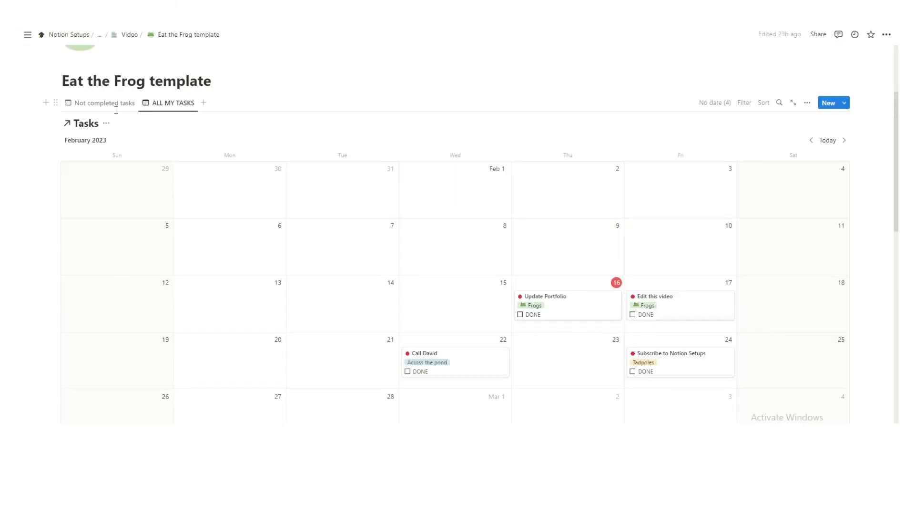
{"action": "left_click", "coordinate": [109, 103]}
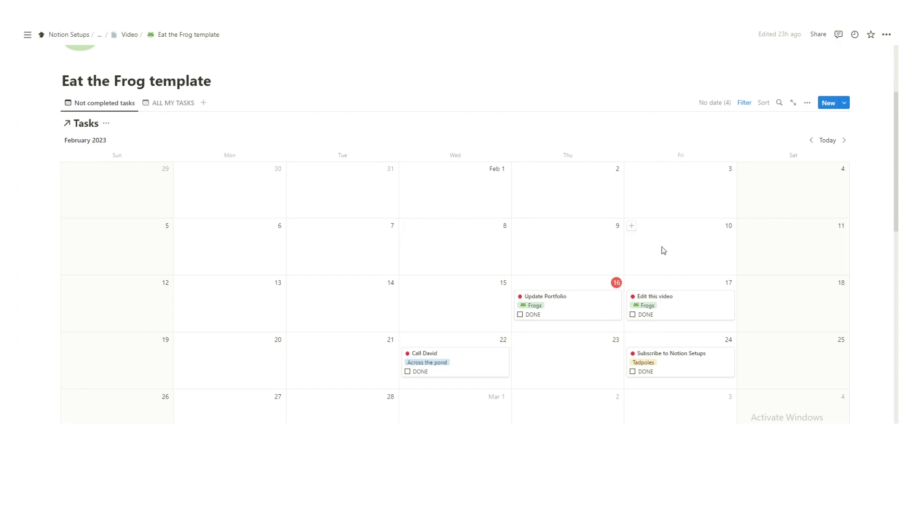
{"action": "left_click", "coordinate": [632, 315]}
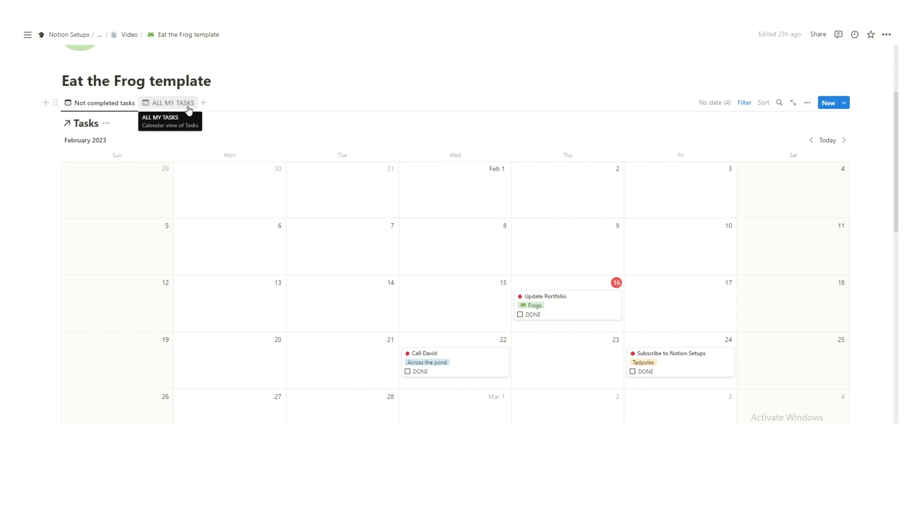
- In Not completed tasks, drag Fix contact form issue onto Feb 28, then back off the calendar
{"action": "left_click", "coordinate": [188, 108]}
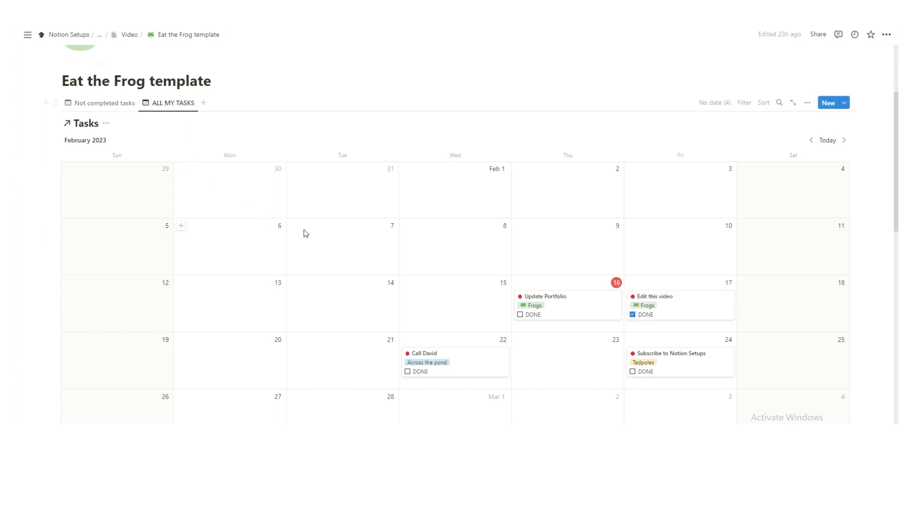
{"action": "scroll", "coordinate": [558, 137], "scroll_direction": "down", "scroll_amount": 2}
{"action": "scroll", "coordinate": [558, 136], "scroll_direction": "up", "scroll_amount": 1}
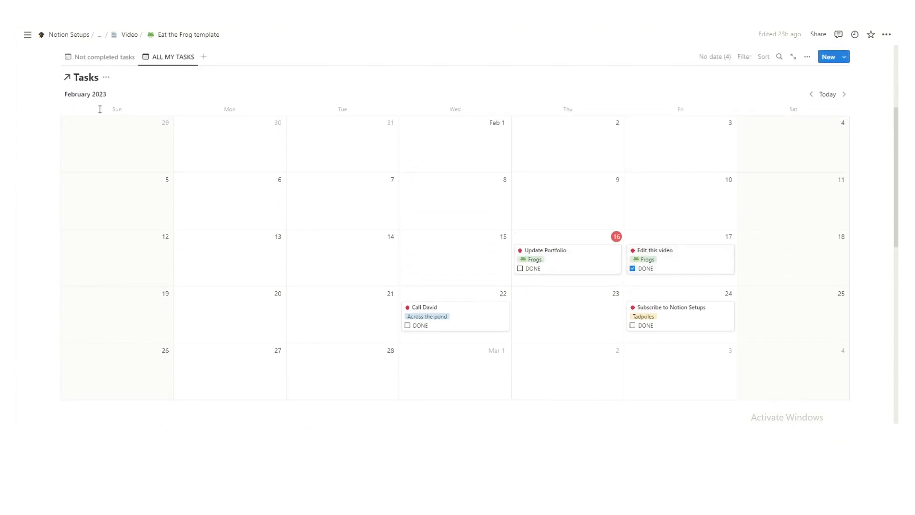
{"action": "left_click", "coordinate": [106, 58]}
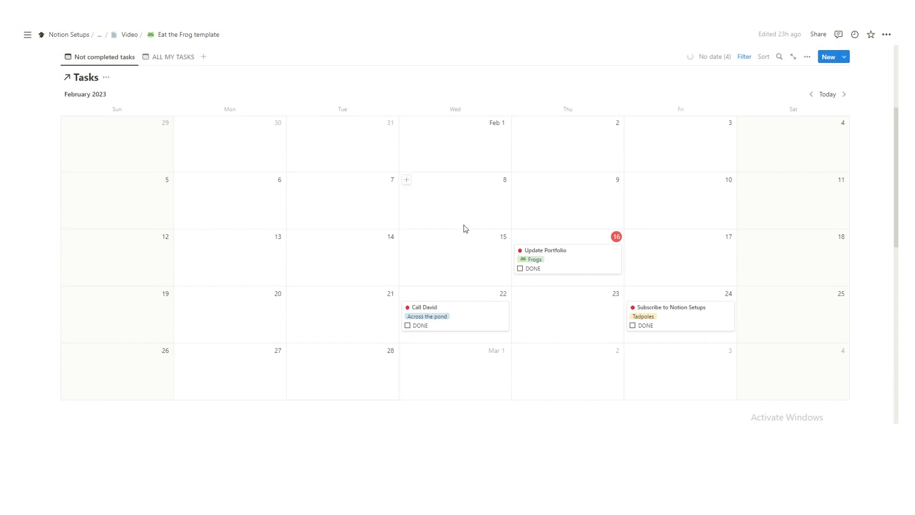
{"action": "scroll", "coordinate": [466, 229], "scroll_direction": "down", "scroll_amount": 3}
{"action": "left_click_drag", "start_coordinate": [225, 358], "coordinate": [337, 259]}
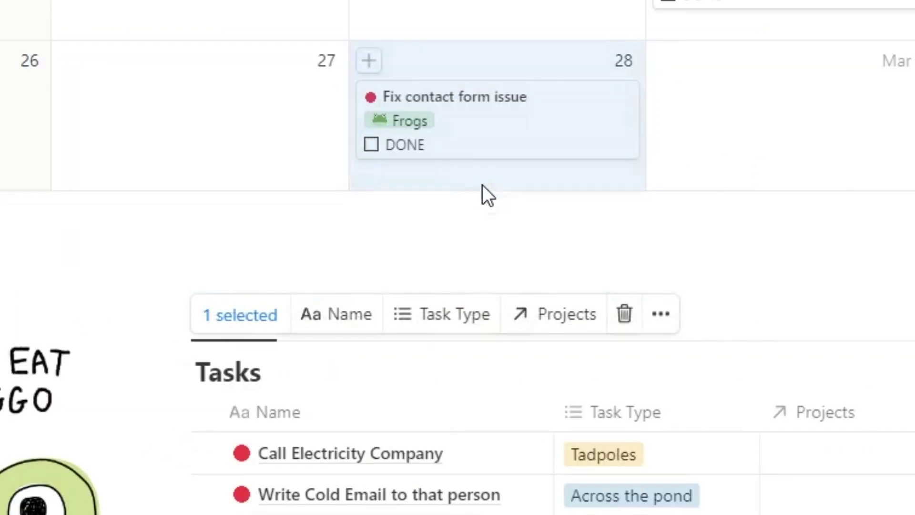
{"action": "left_click_drag", "start_coordinate": [494, 118], "coordinate": [353, 436]}
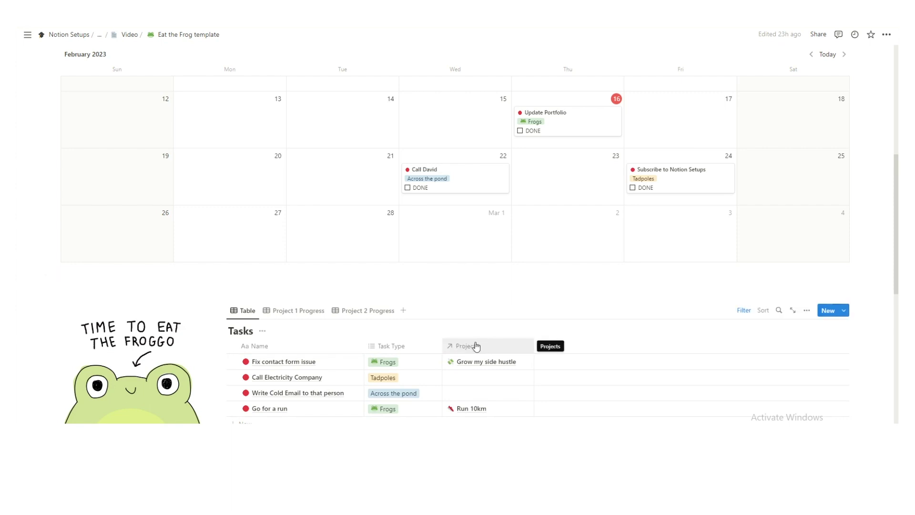
- Scroll down to the Projects table listing Grow my side hustle and Run 10km
{"action": "scroll", "coordinate": [480, 347], "scroll_direction": "down", "scroll_amount": 1}
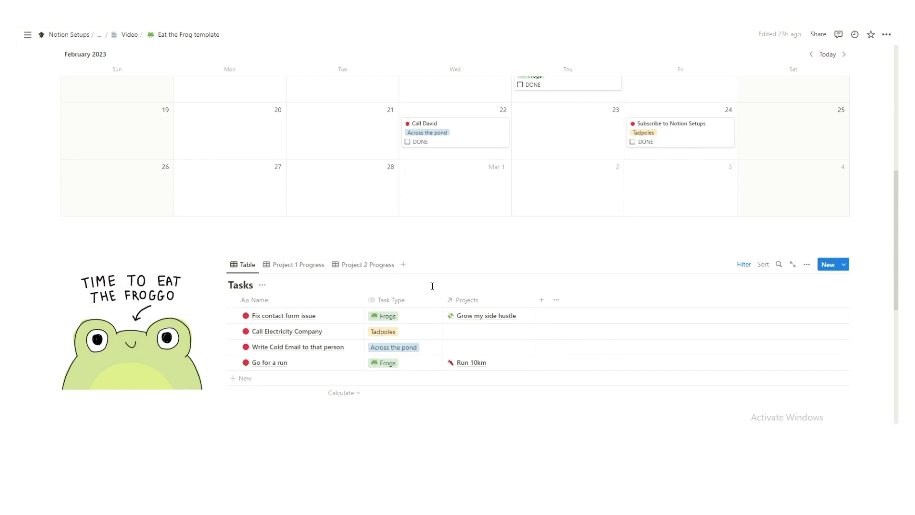
{"action": "scroll", "coordinate": [453, 153], "scroll_direction": "down", "scroll_amount": 2}
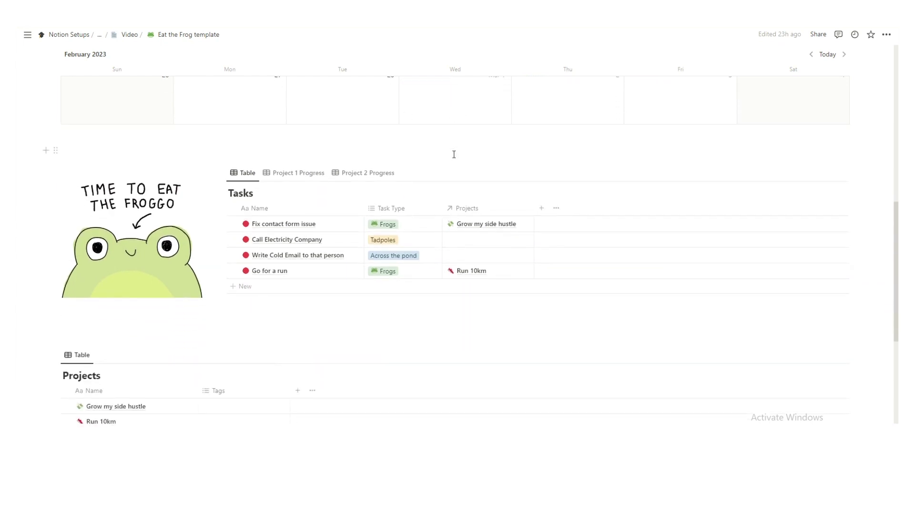
{"action": "scroll", "coordinate": [446, 189], "scroll_direction": "down", "scroll_amount": 1}
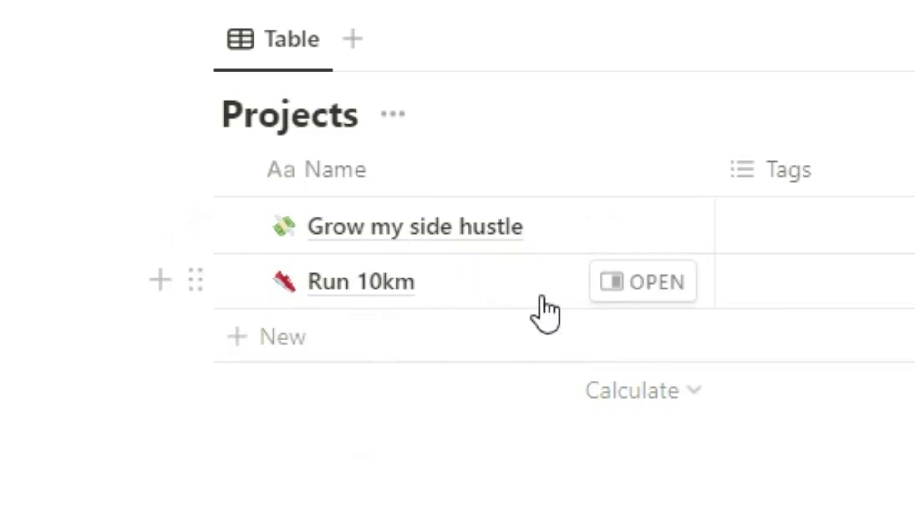
- Add project 'Grow my YouTube Channel' with a camera emoji icon found by searching 'cam'
{"action": "left_click", "coordinate": [327, 342]}
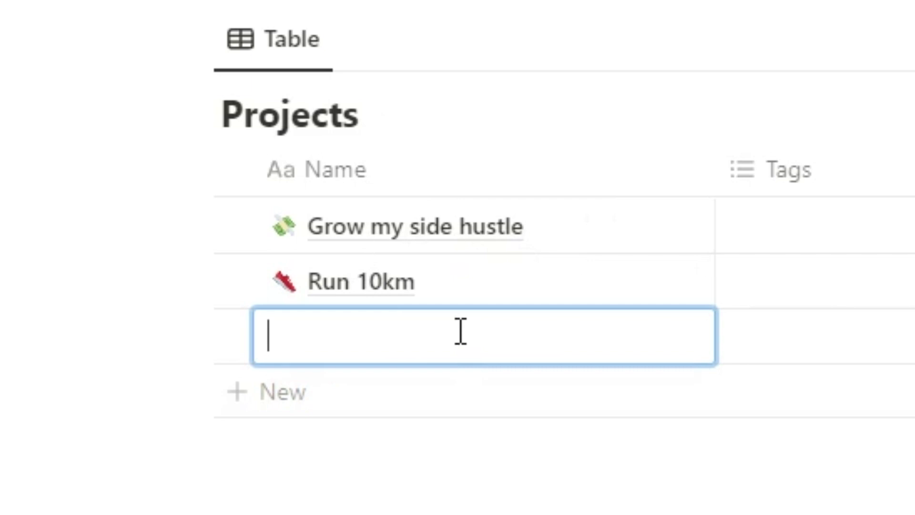
{"action": "type", "text": "Grow my YouTube Channel"}
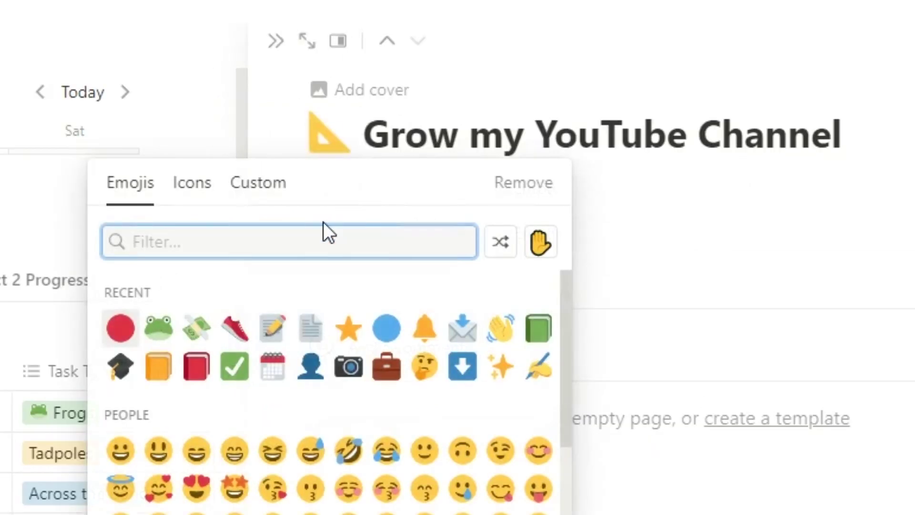
{"action": "type", "text": "cam"}
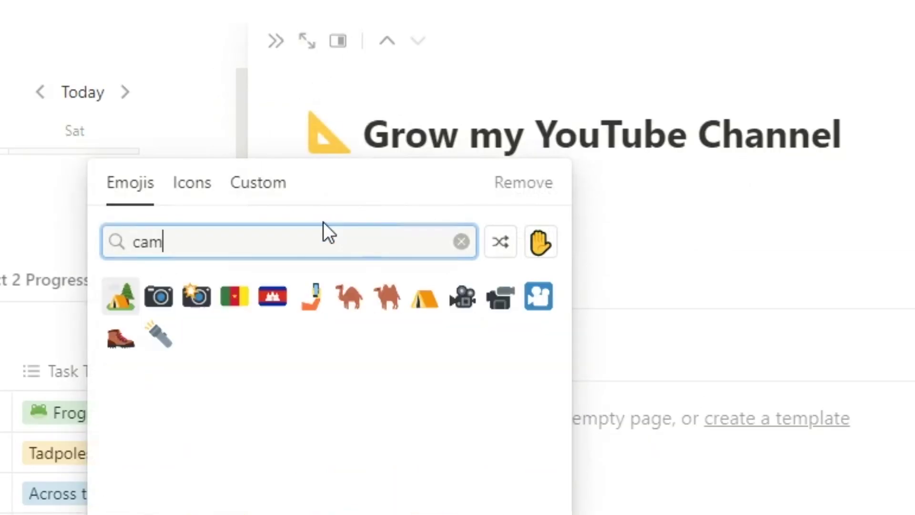
{"action": "left_click", "coordinate": [158, 297]}
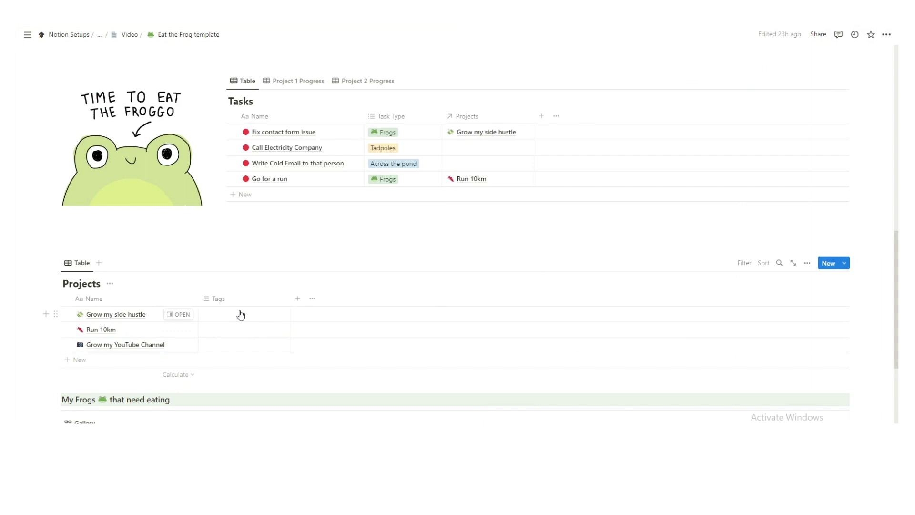
{"action": "left_click", "coordinate": [244, 344]}
- Add a second Table view to the Projects database
{"action": "key", "text": "Escape"}
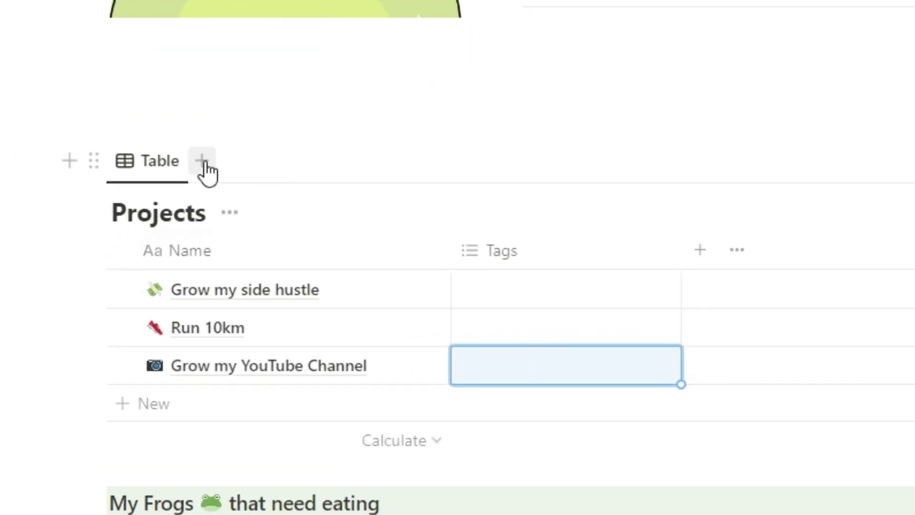
{"action": "left_click", "coordinate": [203, 161]}
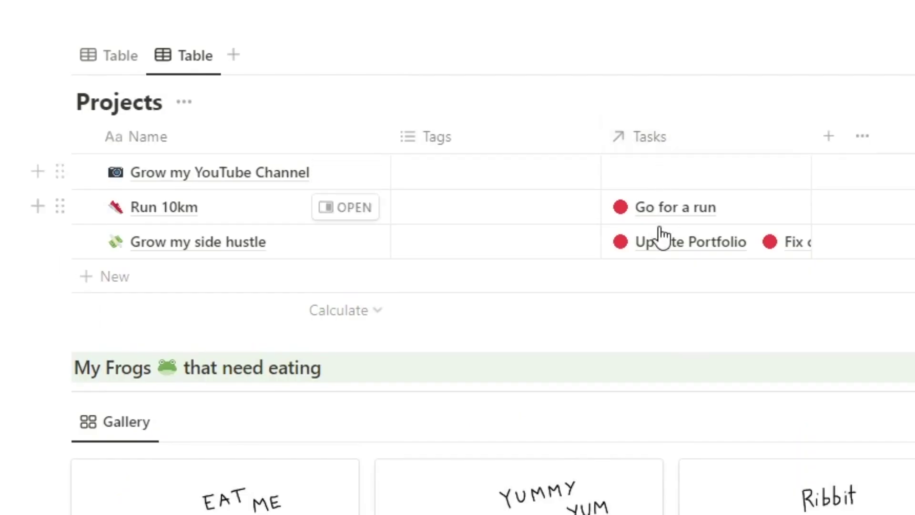
{"action": "scroll", "coordinate": [677, 181], "scroll_direction": "up", "scroll_amount": 2}
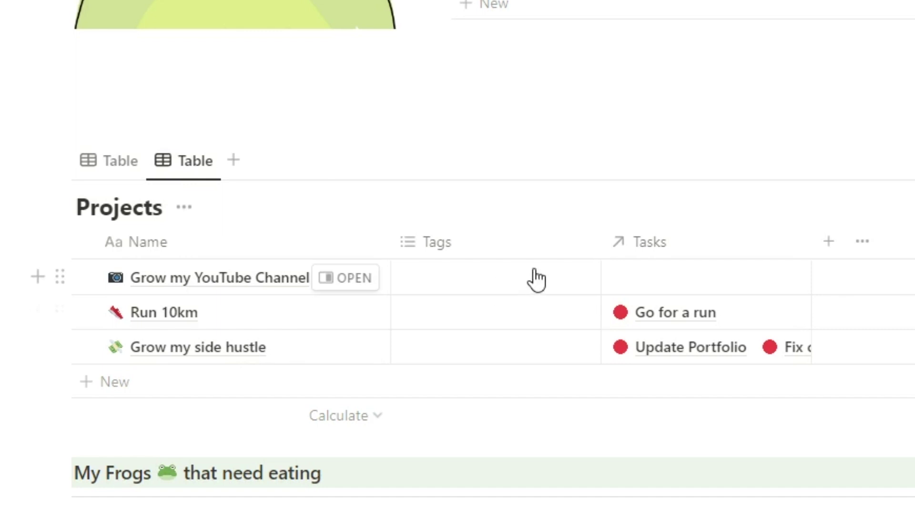
{"action": "left_click", "coordinate": [122, 160]}
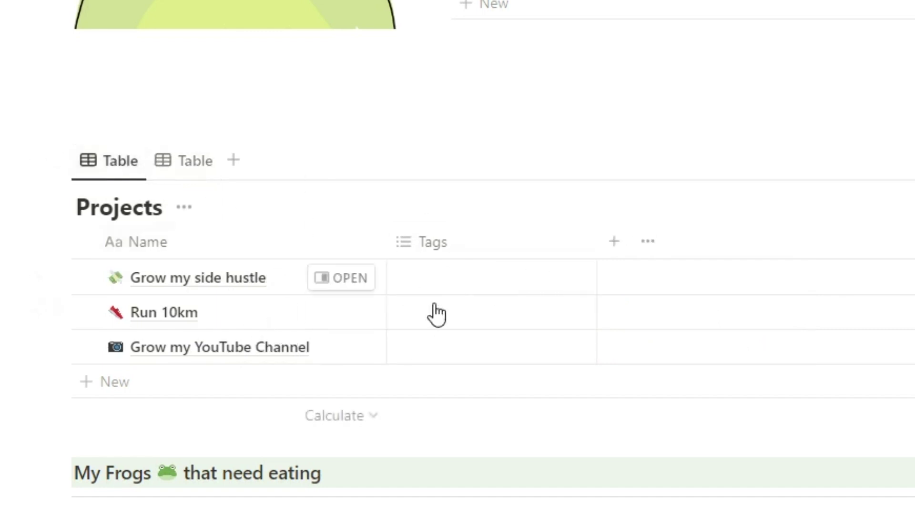
{"action": "left_click", "coordinate": [193, 162]}
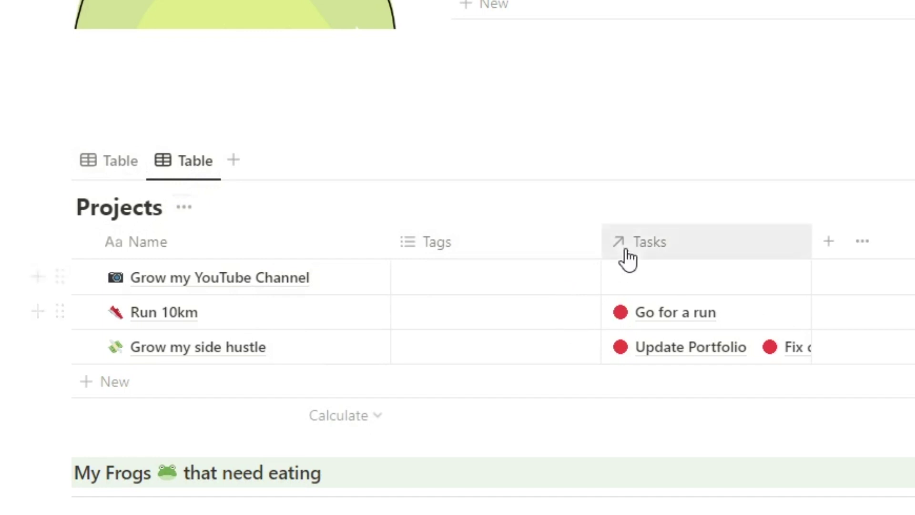
- Hide the Tasks column in the new Projects table view
{"action": "left_click", "coordinate": [646, 246]}
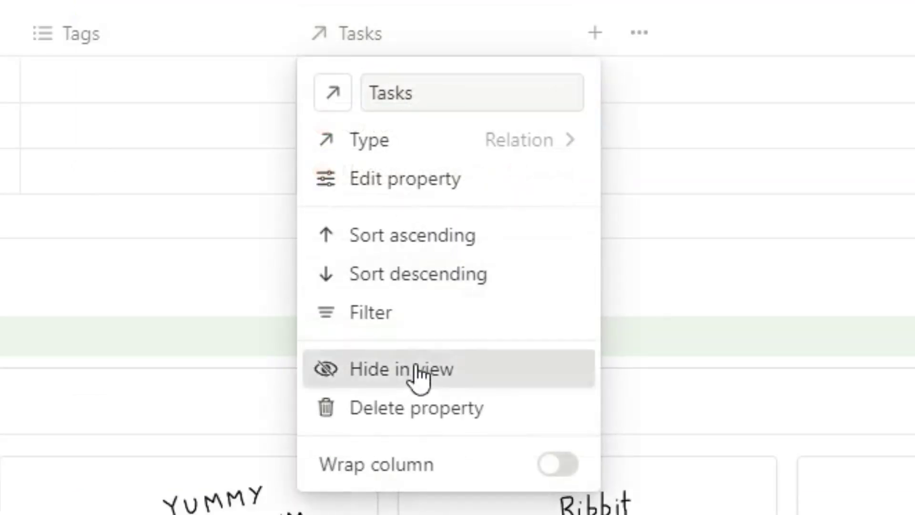
{"action": "left_click", "coordinate": [419, 369]}
{"action": "scroll", "coordinate": [699, 474], "scroll_direction": "up", "scroll_amount": 6}
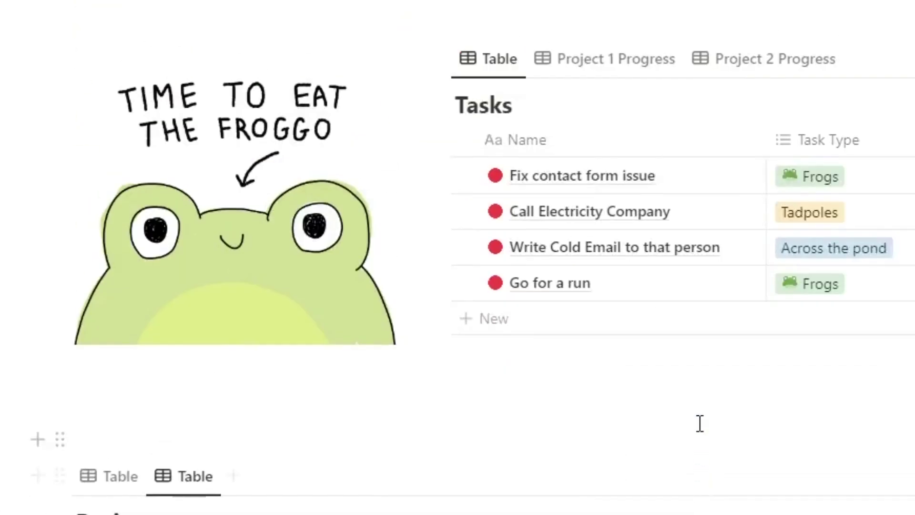
{"action": "scroll", "coordinate": [700, 424], "scroll_direction": "down", "scroll_amount": 6}
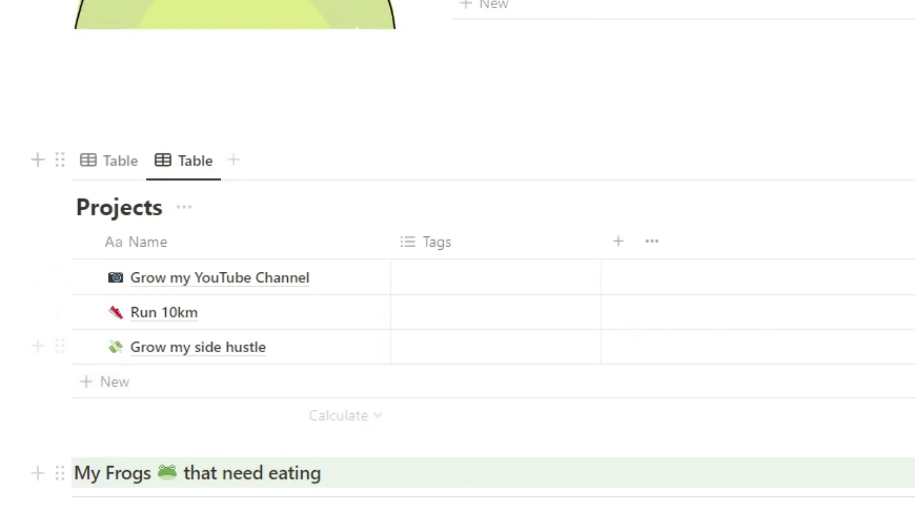
{"action": "scroll", "coordinate": [779, 188], "scroll_direction": "up", "scroll_amount": 4}
{"action": "scroll", "coordinate": [704, 241], "scroll_direction": "down", "scroll_amount": 2}
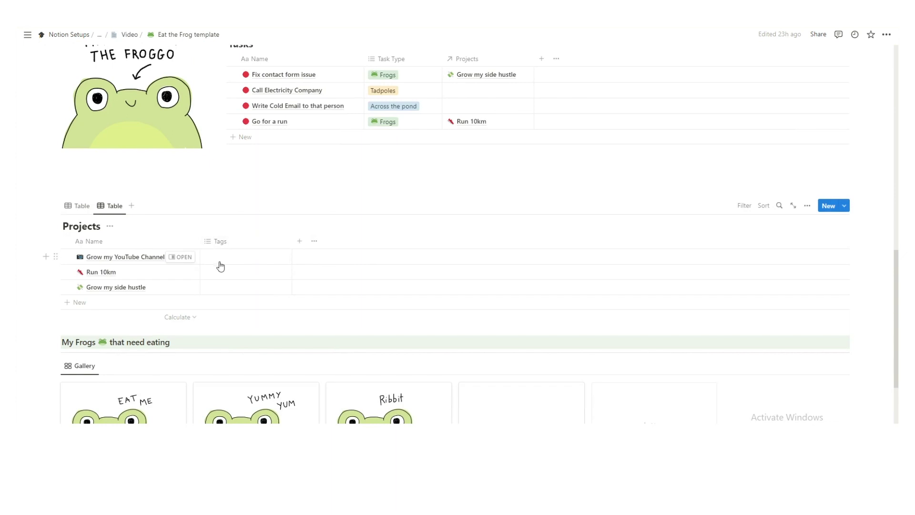
- Search Grow my YouTube Channel's tags for 'Passive Income' without picking one
{"action": "left_click", "coordinate": [223, 264]}
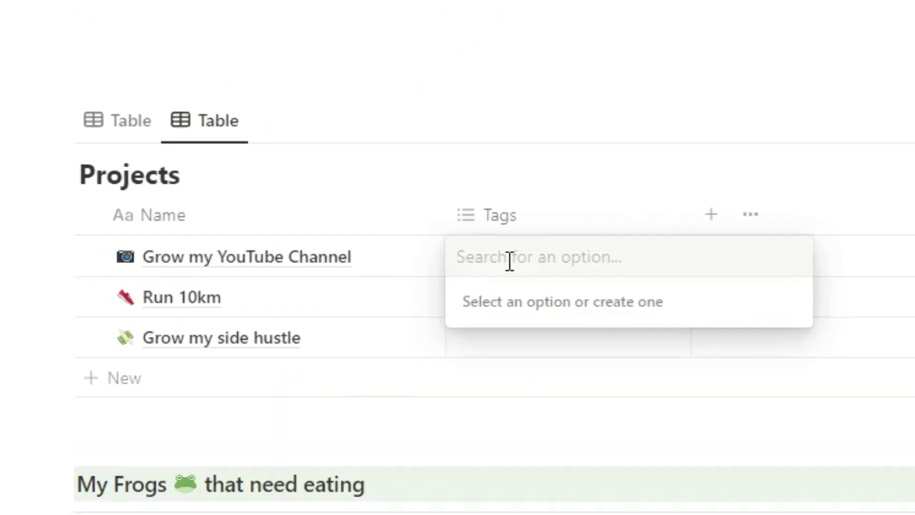
{"action": "type", "text": "Passive Income"}
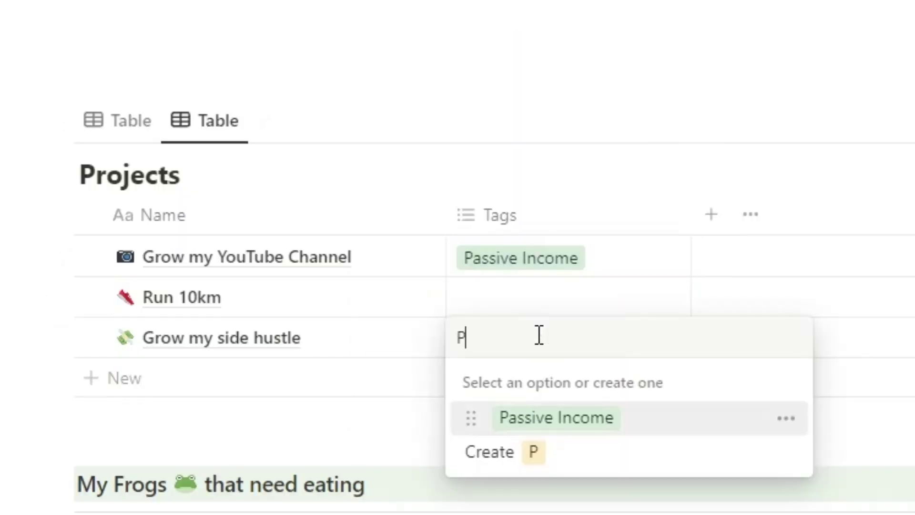
{"action": "key", "text": "BackSpace"}
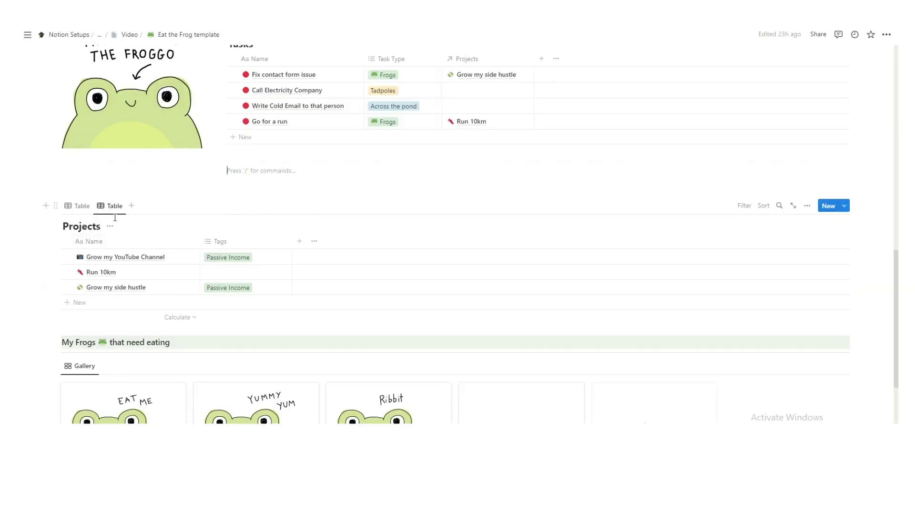
- Rename the second Projects view to Passive Income
{"action": "left_click", "coordinate": [111, 209]}
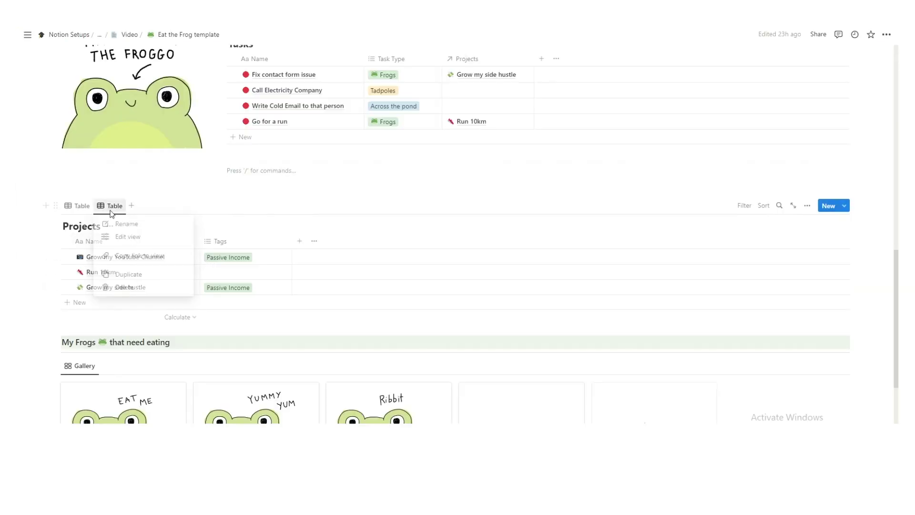
{"action": "left_click", "coordinate": [128, 237]}
{"action": "type", "text": "Passive Income"}
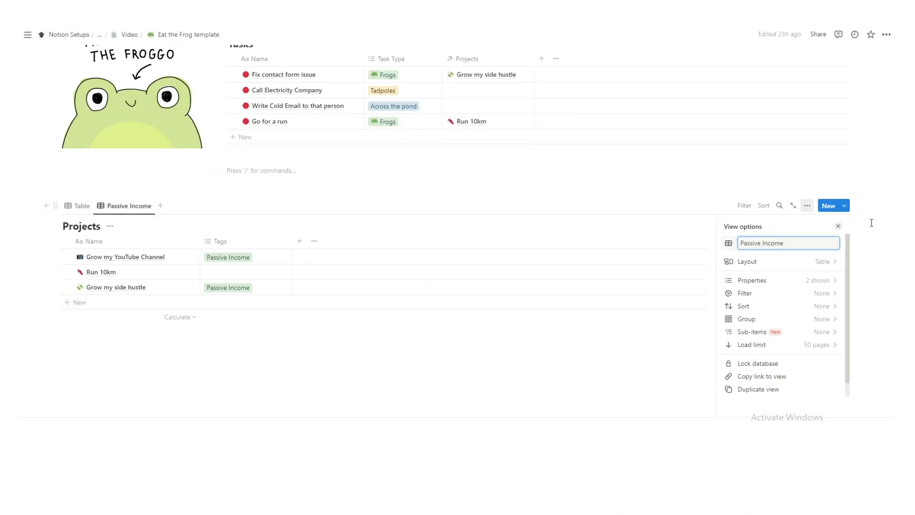
{"action": "left_click", "coordinate": [550, 171]}
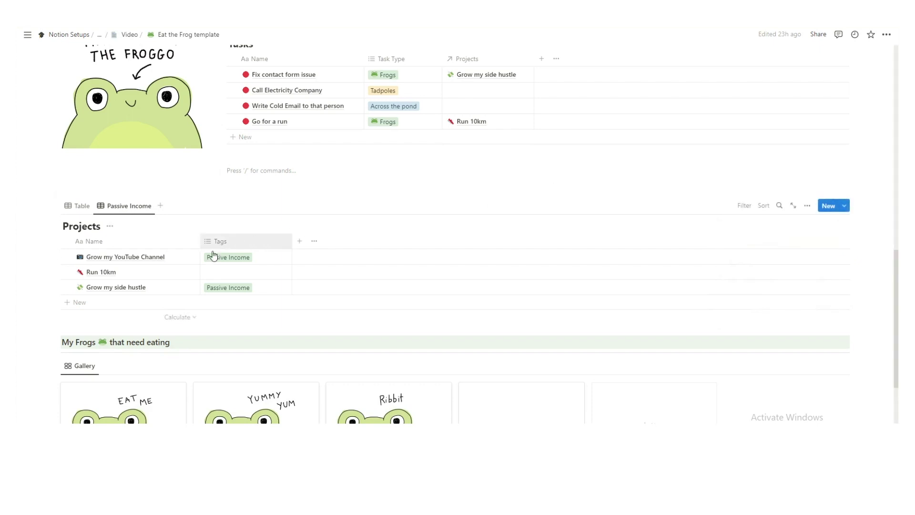
- Add an advanced filter to the view: Tags contains Passive Income
{"action": "left_click", "coordinate": [359, 110]}
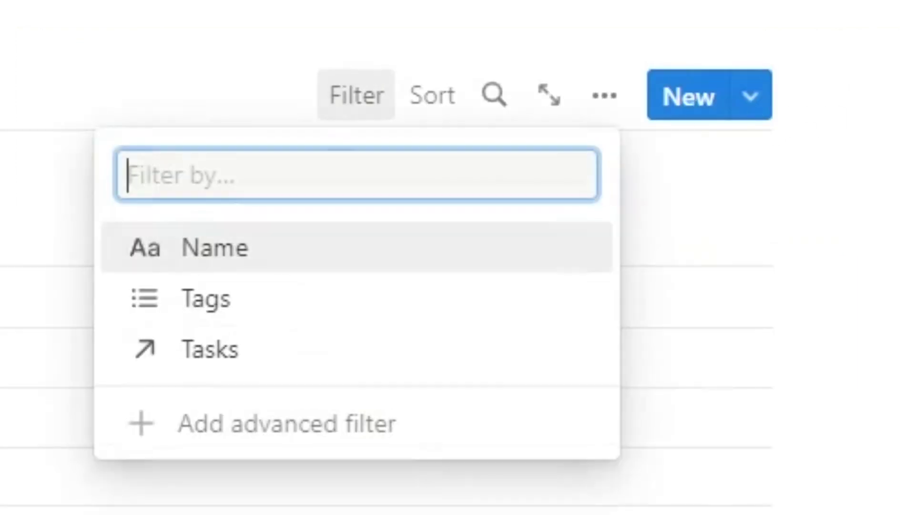
{"action": "left_click", "coordinate": [189, 431]}
{"action": "left_click", "coordinate": [332, 234]}
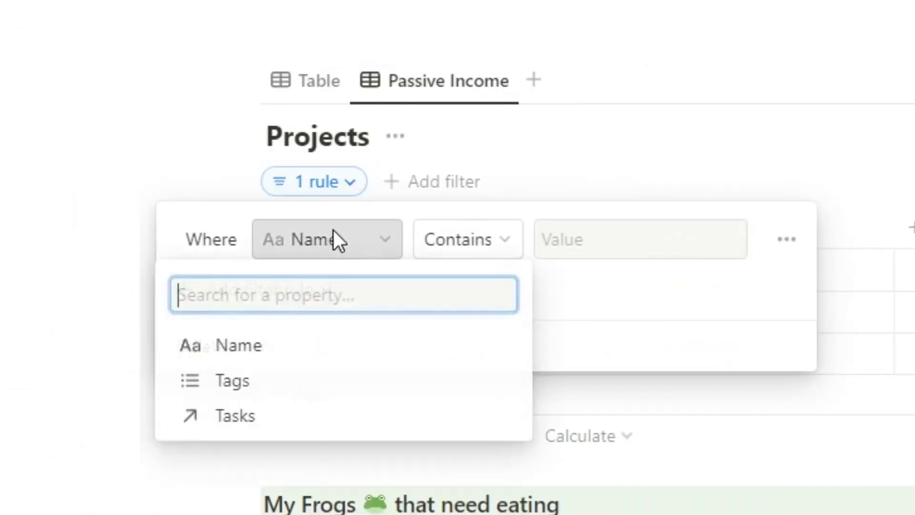
{"action": "left_click", "coordinate": [267, 381]}
{"action": "left_click", "coordinate": [568, 244]}
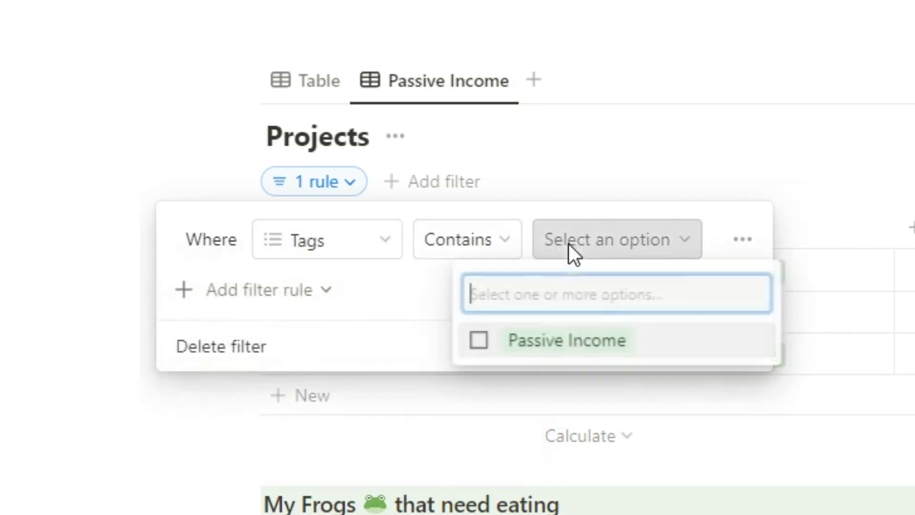
{"action": "left_click", "coordinate": [565, 339]}
{"action": "left_click", "coordinate": [684, 5]}
{"action": "left_click", "coordinate": [685, 5]}
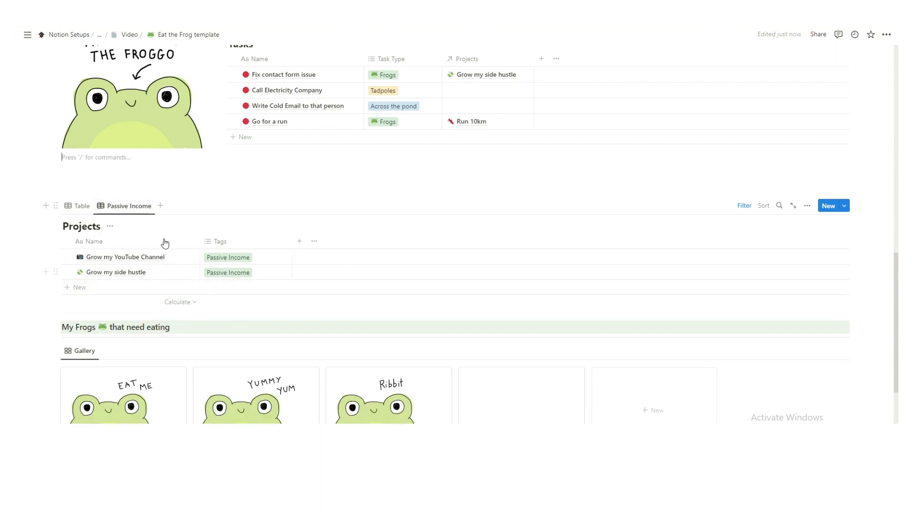
{"action": "left_click", "coordinate": [263, 257]}
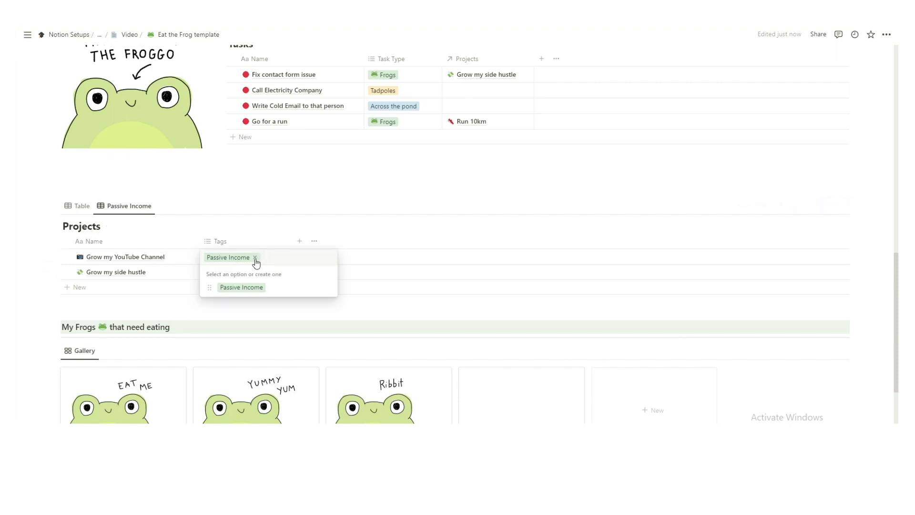
- Remove the Passive Income tag from the YouTube Channel and Grow my side hustle projects
{"action": "left_click", "coordinate": [255, 258]}
{"action": "left_click", "coordinate": [255, 233]}
{"action": "left_click", "coordinate": [254, 258]}
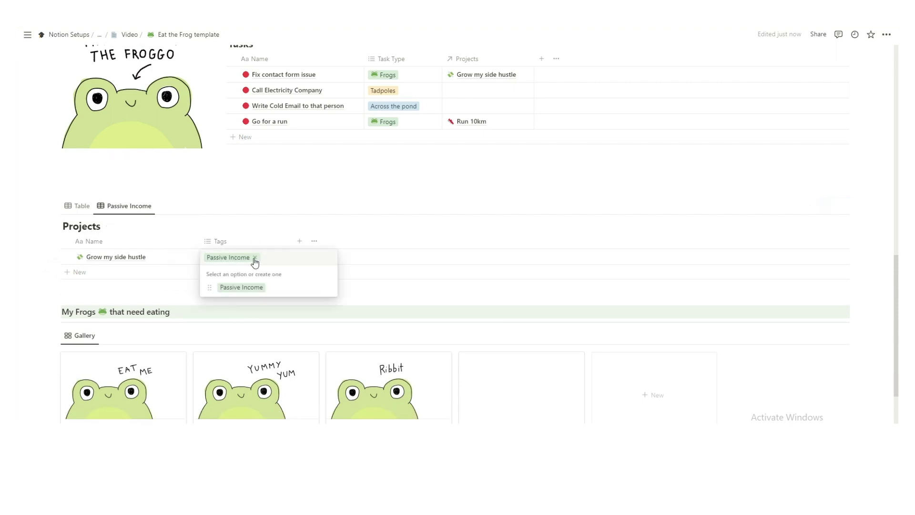
{"action": "left_click", "coordinate": [255, 258]}
- On the plain Table view, open the Passive Income tag option's settings and the Table view menu
{"action": "left_click", "coordinate": [76, 207]}
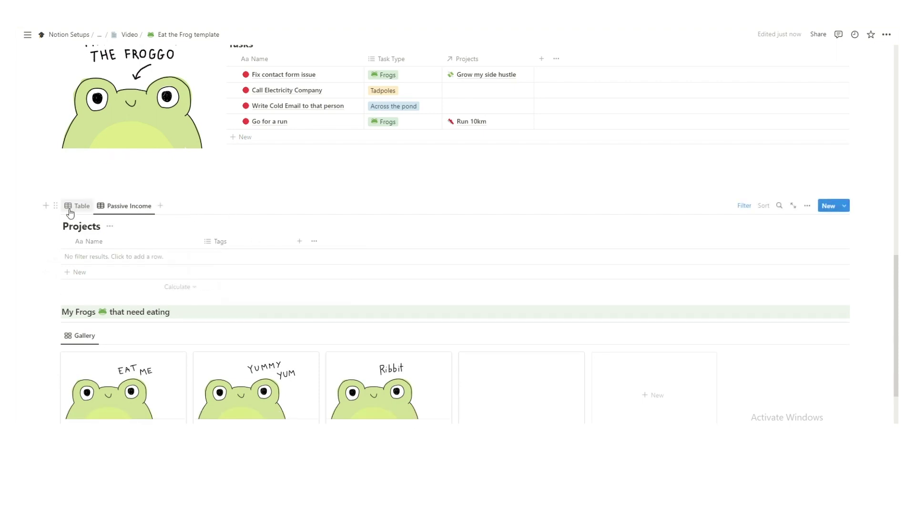
{"action": "left_click", "coordinate": [216, 253]}
{"action": "left_click", "coordinate": [328, 288]}
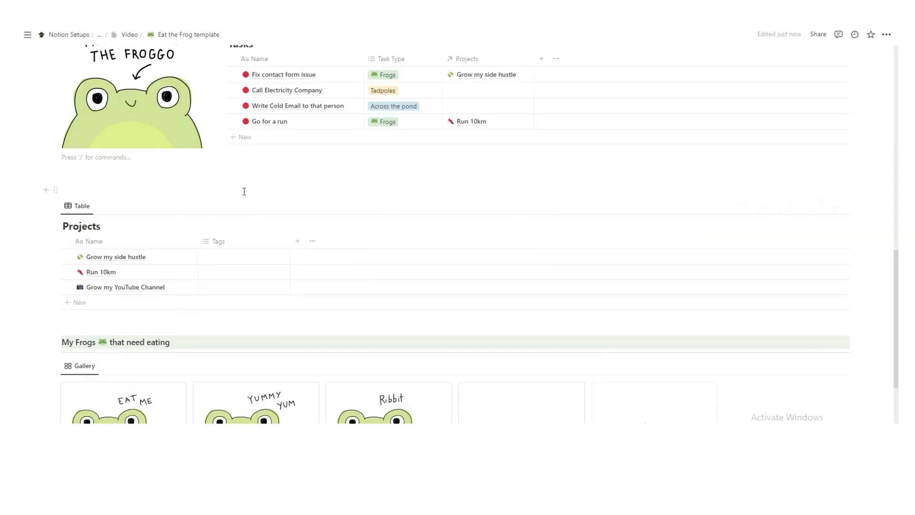
{"action": "left_click", "coordinate": [76, 210]}
{"action": "left_click", "coordinate": [126, 202]}
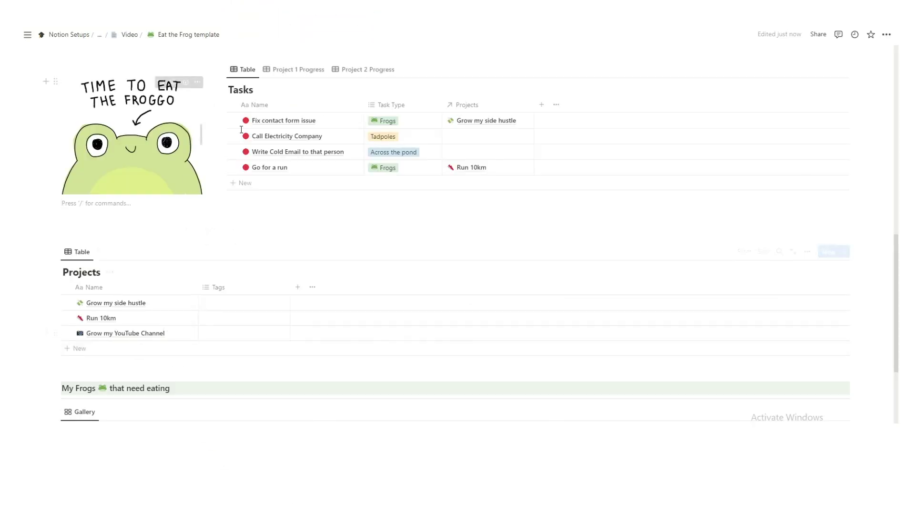
- Relink the Go for a run task to the Run 10km project
{"action": "left_click", "coordinate": [501, 167]}
{"action": "left_click", "coordinate": [614, 199]}
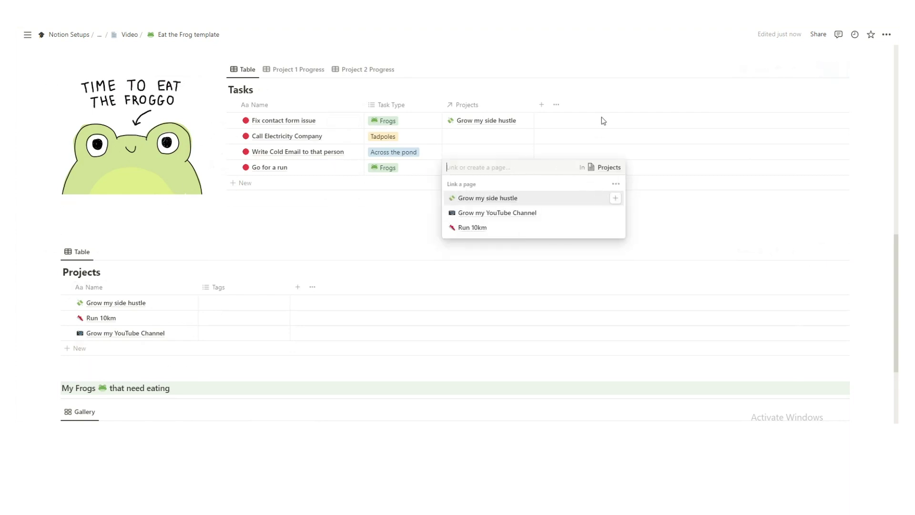
{"action": "key", "text": "Escape"}
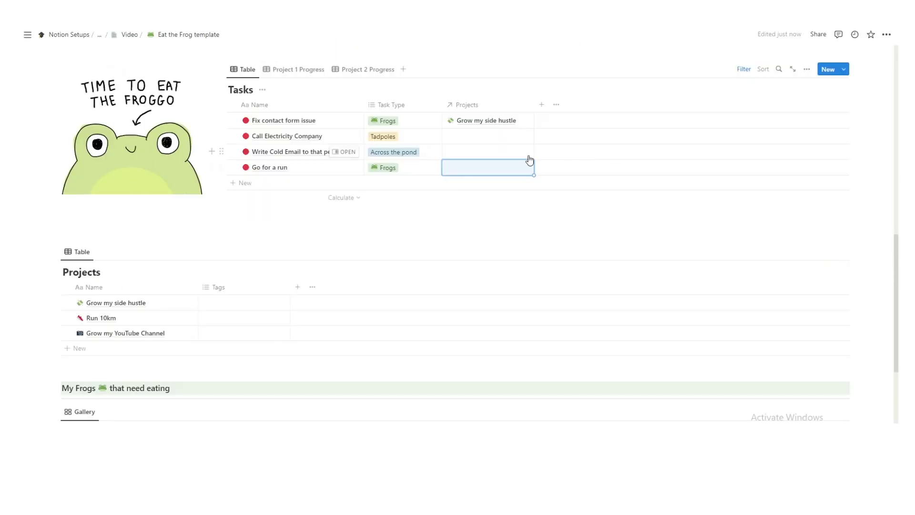
{"action": "scroll", "coordinate": [530, 159], "scroll_direction": "up", "scroll_amount": 2}
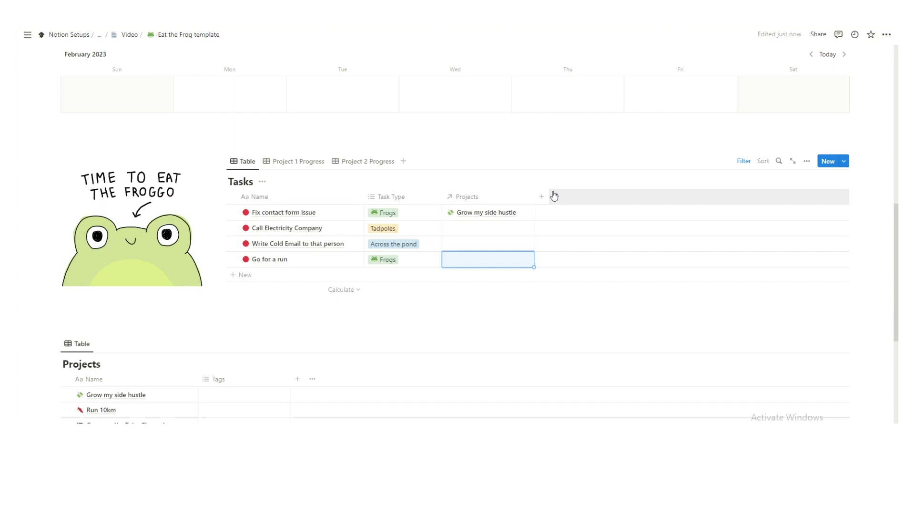
{"action": "left_click", "coordinate": [505, 262]}
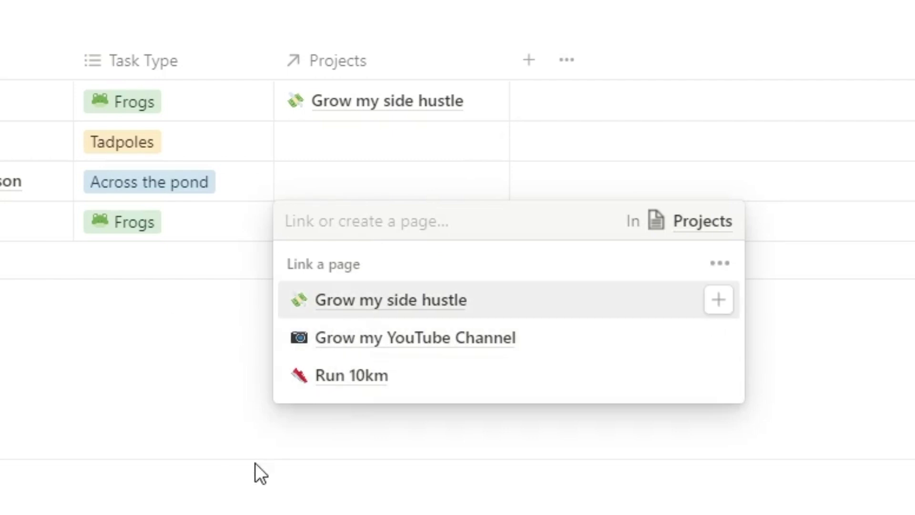
{"action": "left_click", "coordinate": [464, 386]}
{"action": "key", "text": "Escape"}
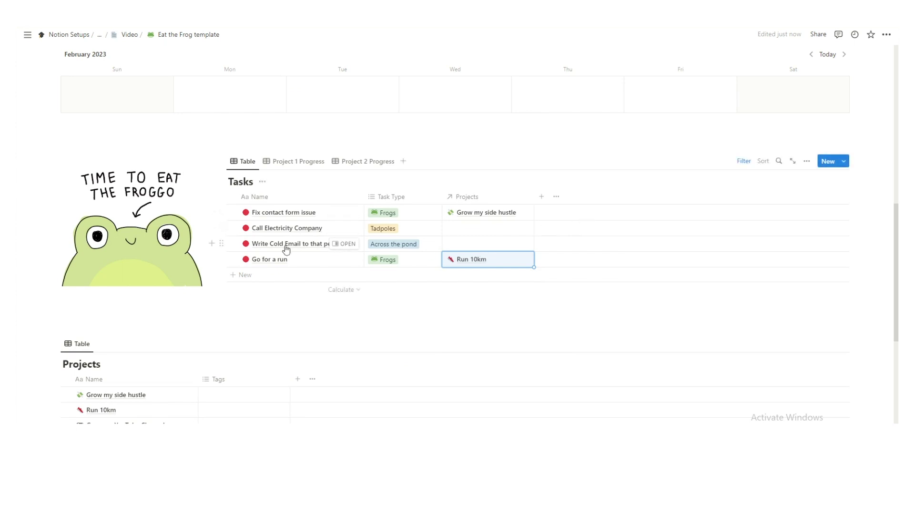
- Link the Write Cold Email task to the Grow my side hustle project
{"action": "left_click", "coordinate": [491, 248]}
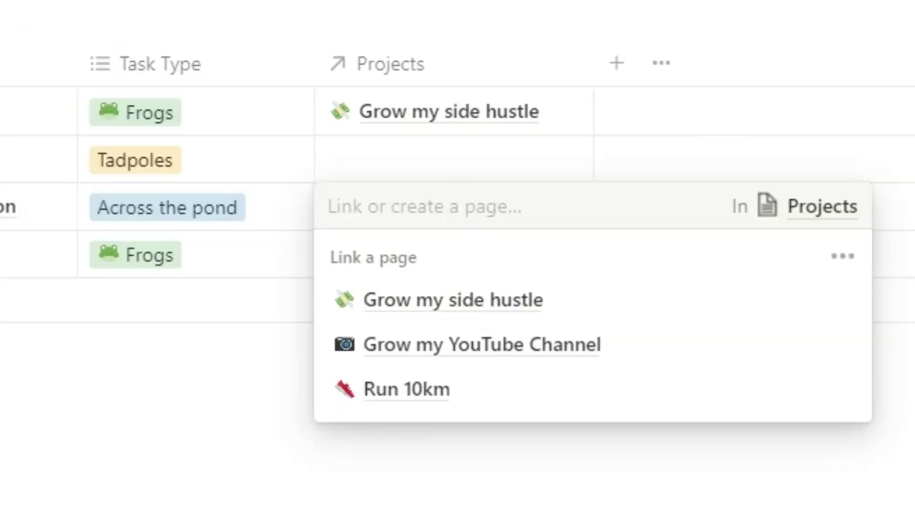
{"action": "left_click", "coordinate": [573, 300]}
{"action": "left_click", "coordinate": [701, 152]}
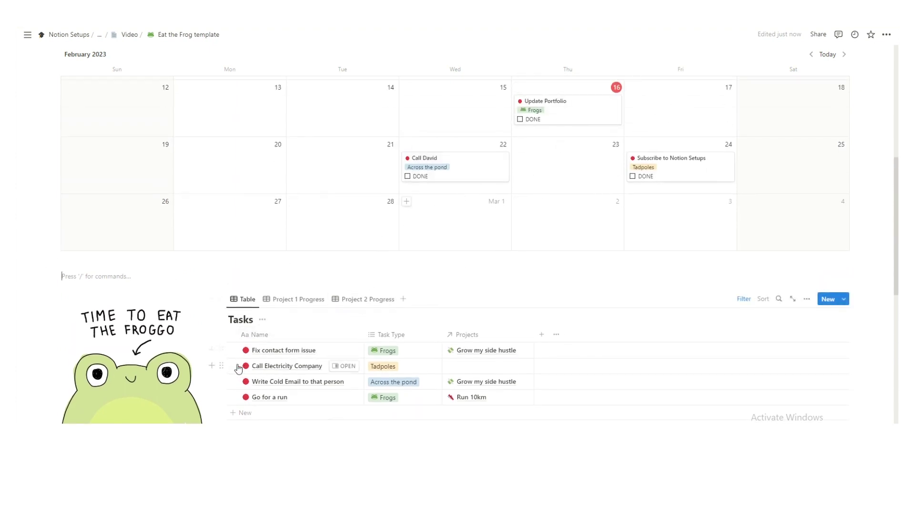
{"action": "left_click_drag", "start_coordinate": [234, 368], "coordinate": [253, 365]}
{"action": "left_click", "coordinate": [344, 275]}
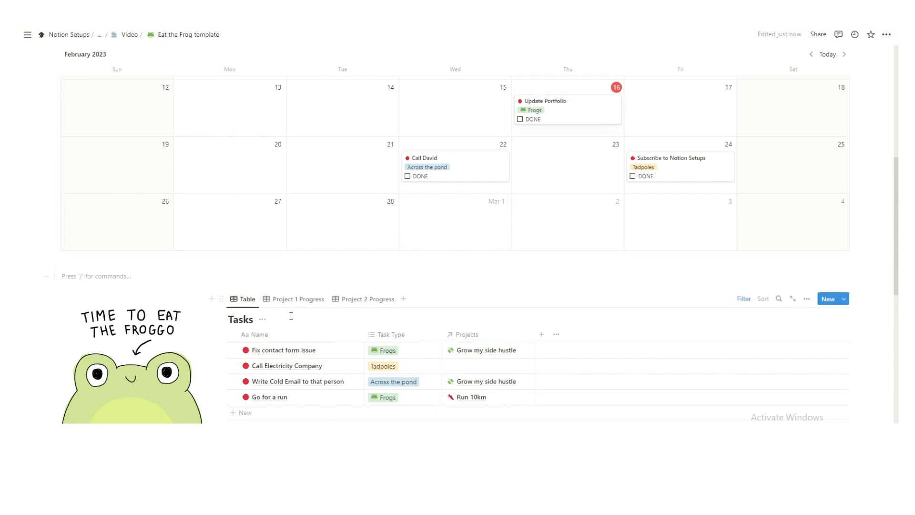
{"action": "scroll", "coordinate": [286, 260], "scroll_direction": "down", "scroll_amount": 1}
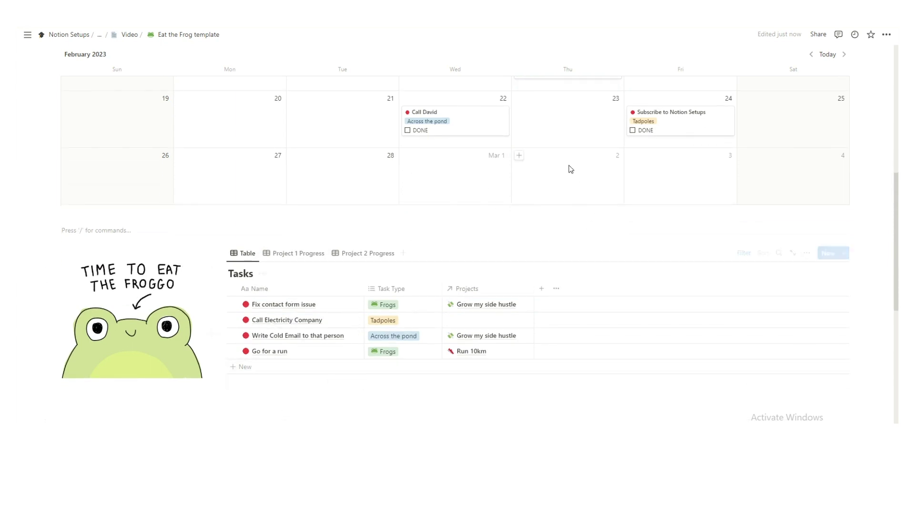
{"action": "scroll", "coordinate": [292, 230], "scroll_direction": "down", "scroll_amount": 4}
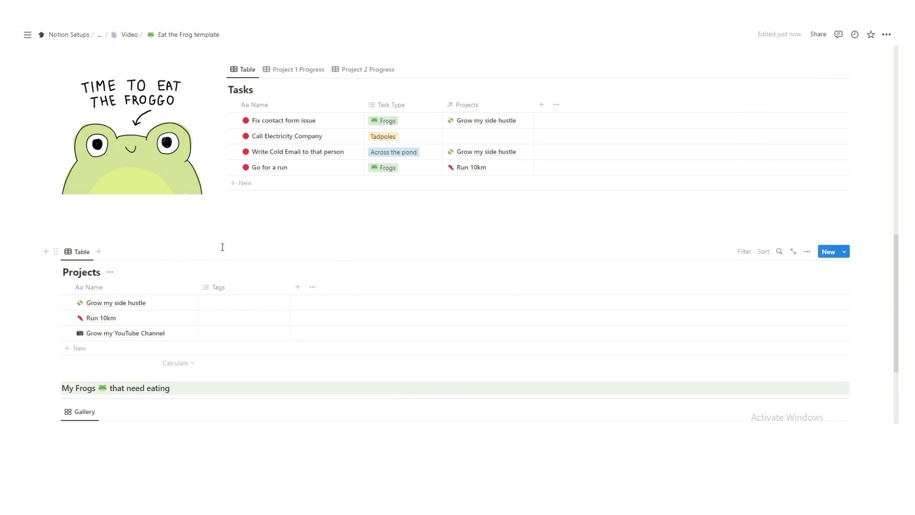
{"action": "scroll", "coordinate": [223, 247], "scroll_direction": "up", "scroll_amount": 1}
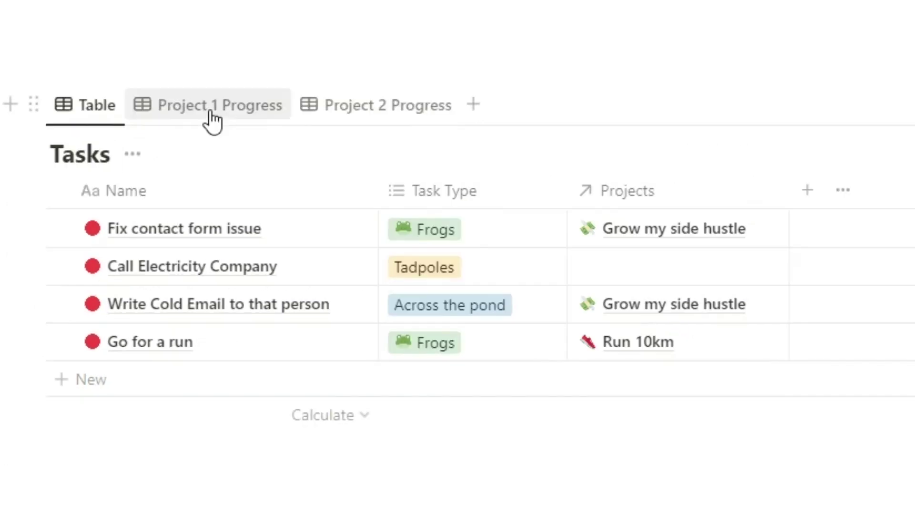
- Review the Project 1 and Project 2 Progress views, ticking and unticking Go for a run's DONE box
{"action": "left_click", "coordinate": [212, 114]}
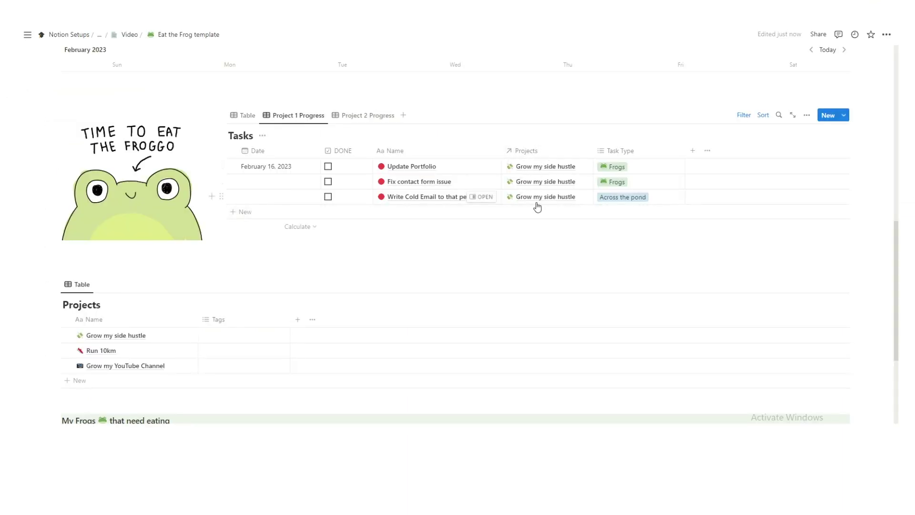
{"action": "left_click", "coordinate": [342, 118]}
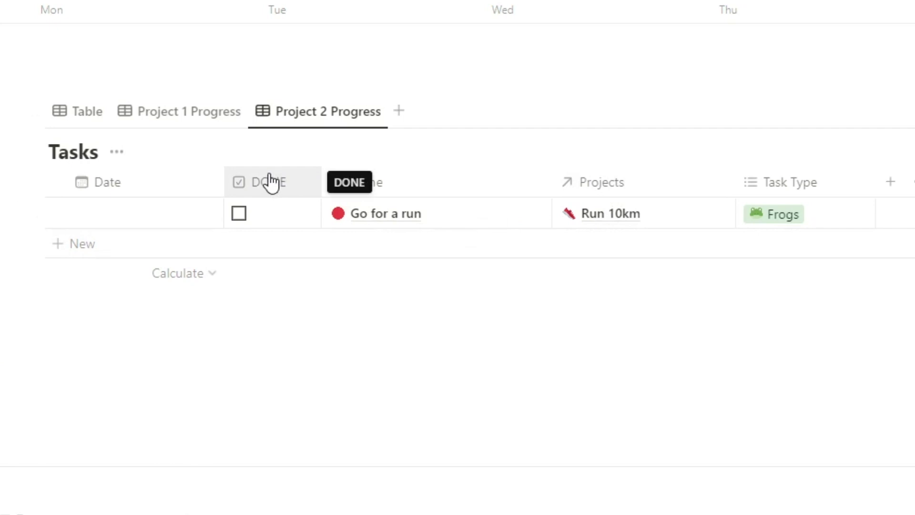
{"action": "left_click", "coordinate": [239, 215]}
{"action": "left_click", "coordinate": [239, 214]}
- Set the DONE column's calculation footer to Percent checked
{"action": "left_click", "coordinate": [450, 374]}
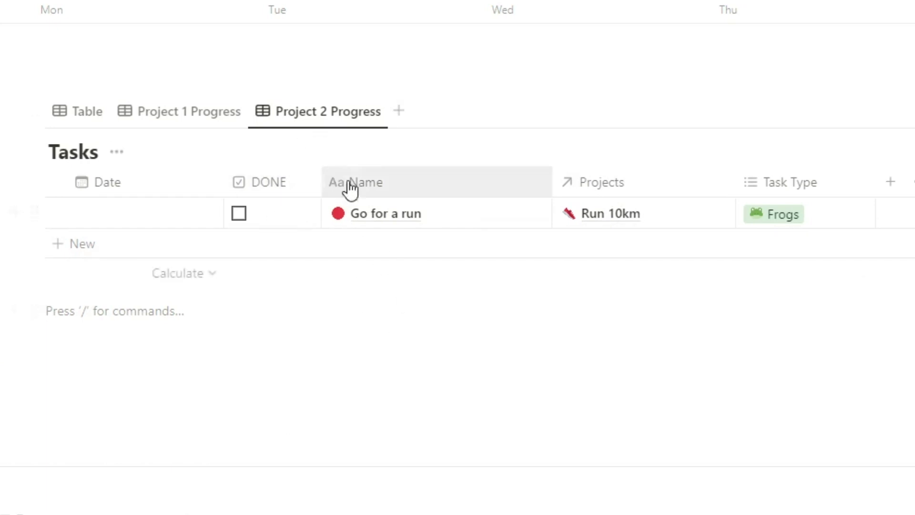
{"action": "left_click", "coordinate": [294, 278]}
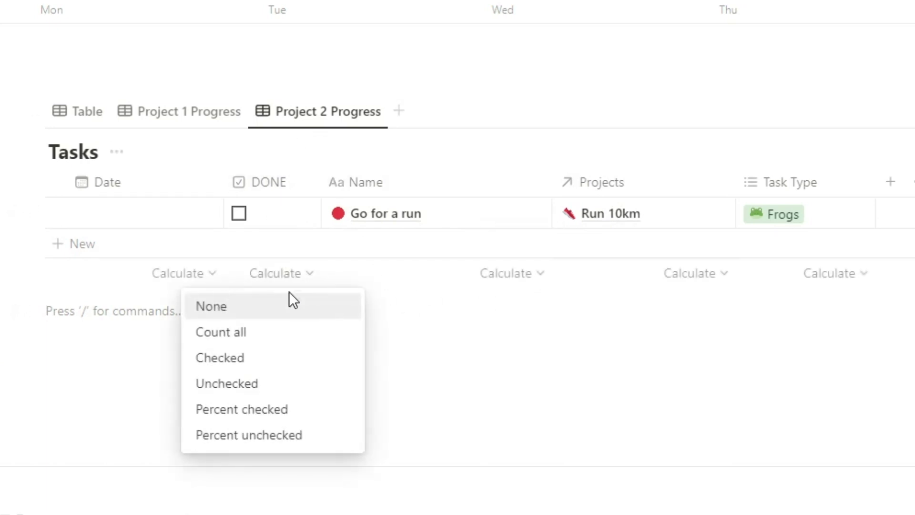
{"action": "left_click", "coordinate": [282, 411]}
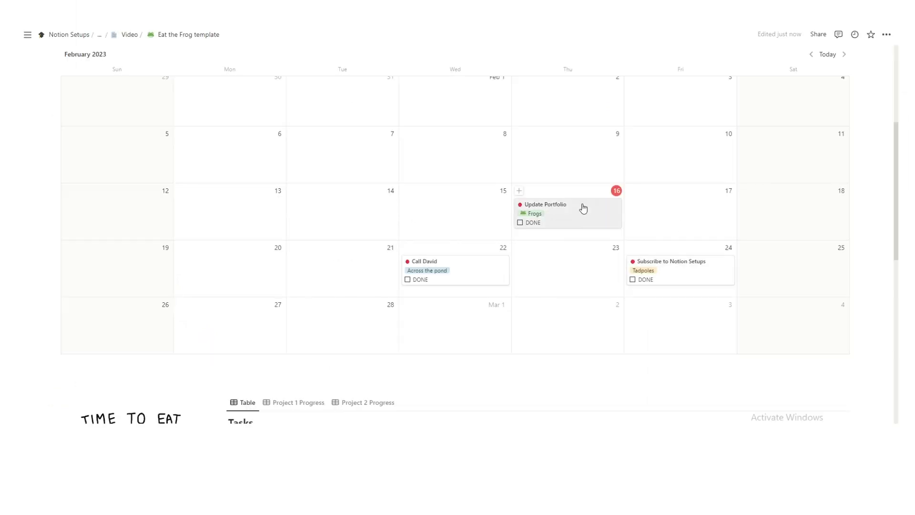
- Scroll through the page to review the task tables and calendar
{"action": "scroll", "coordinate": [554, 259], "scroll_direction": "down", "scroll_amount": 3}
{"action": "scroll", "coordinate": [456, 253], "scroll_direction": "down", "scroll_amount": 2}
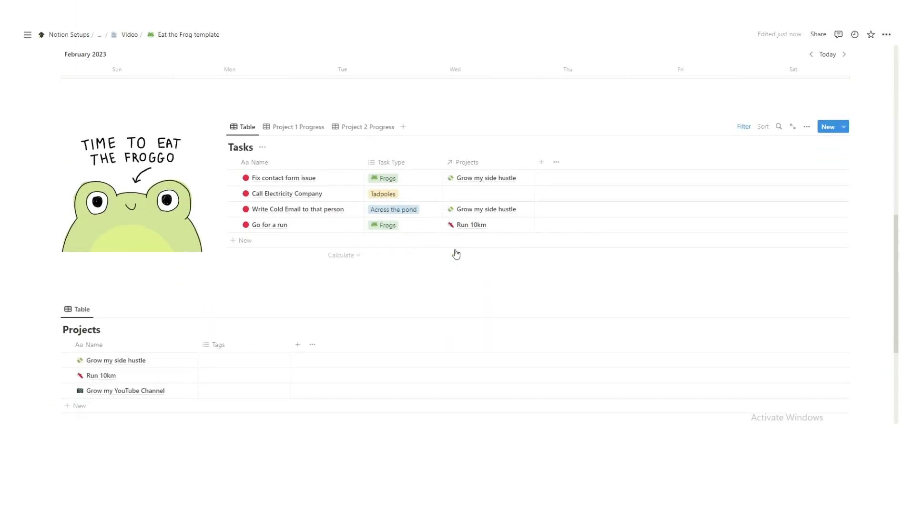
{"action": "scroll", "coordinate": [456, 253], "scroll_direction": "up", "scroll_amount": 3}
{"action": "scroll", "coordinate": [521, 166], "scroll_direction": "up", "scroll_amount": 1}
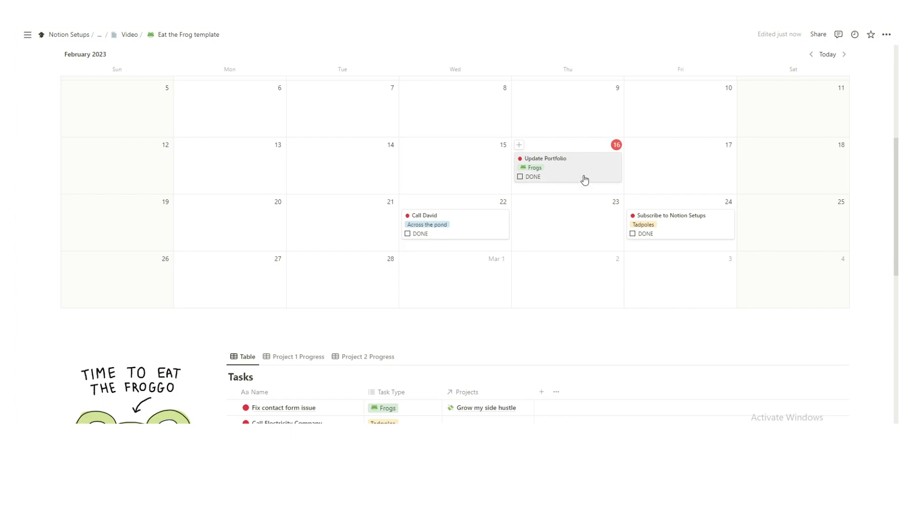
{"action": "scroll", "coordinate": [585, 179], "scroll_direction": "up", "scroll_amount": 5}
{"action": "scroll", "coordinate": [586, 184], "scroll_direction": "down", "scroll_amount": 6}
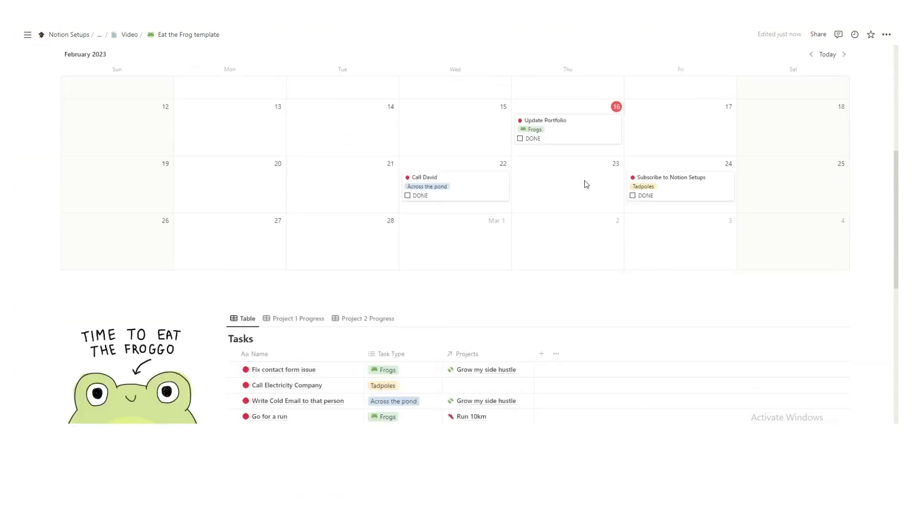
{"action": "scroll", "coordinate": [585, 181], "scroll_direction": "down", "scroll_amount": 10}
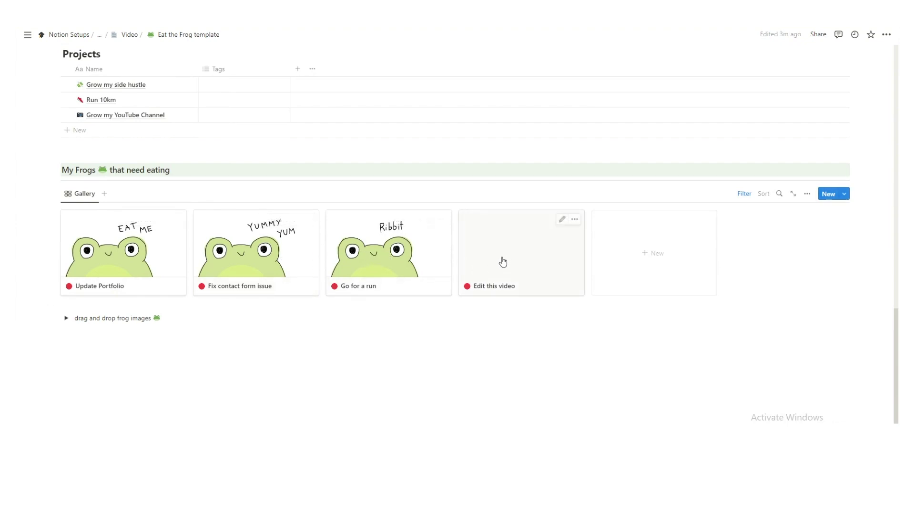
{"action": "scroll", "coordinate": [514, 269], "scroll_direction": "up", "scroll_amount": 10}
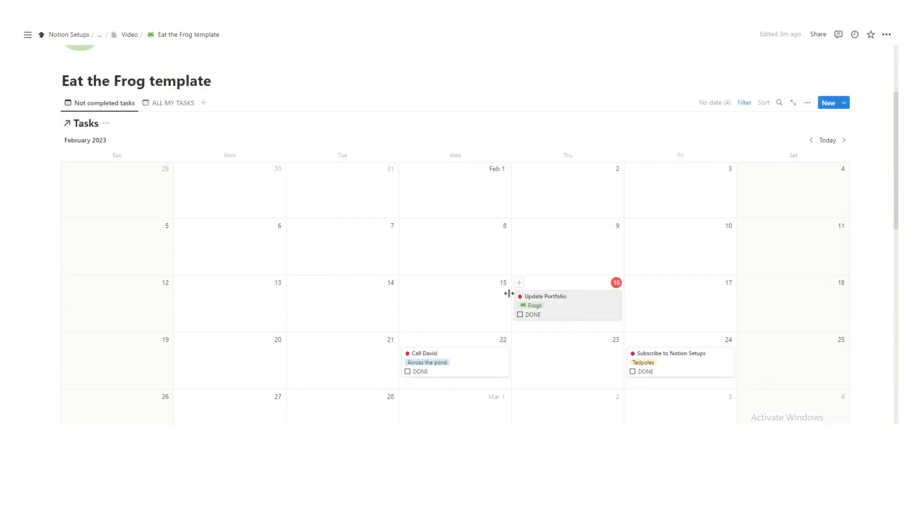
- Switch the calendar to ALL MY TASKS so the completed Edit this video appears on February 17
{"action": "left_click", "coordinate": [177, 103]}
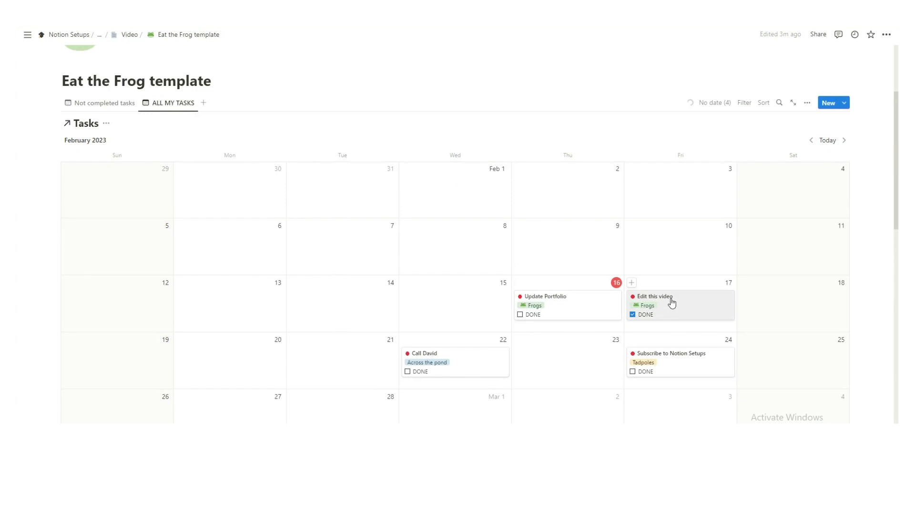
{"action": "scroll", "coordinate": [616, 296], "scroll_direction": "down", "scroll_amount": 6}
{"action": "scroll", "coordinate": [613, 288], "scroll_direction": "up", "scroll_amount": 2}
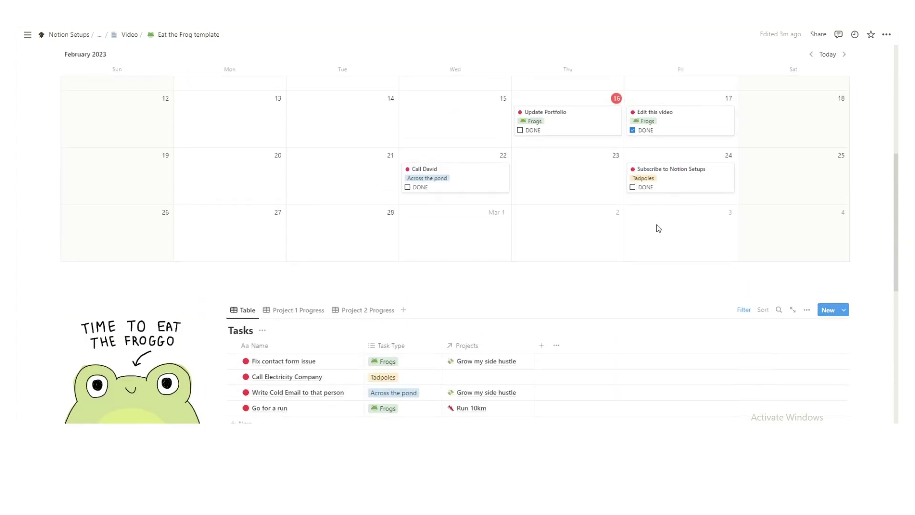
{"action": "scroll", "coordinate": [670, 191], "scroll_direction": "down", "scroll_amount": 5}
{"action": "scroll", "coordinate": [669, 179], "scroll_direction": "up", "scroll_amount": 2}
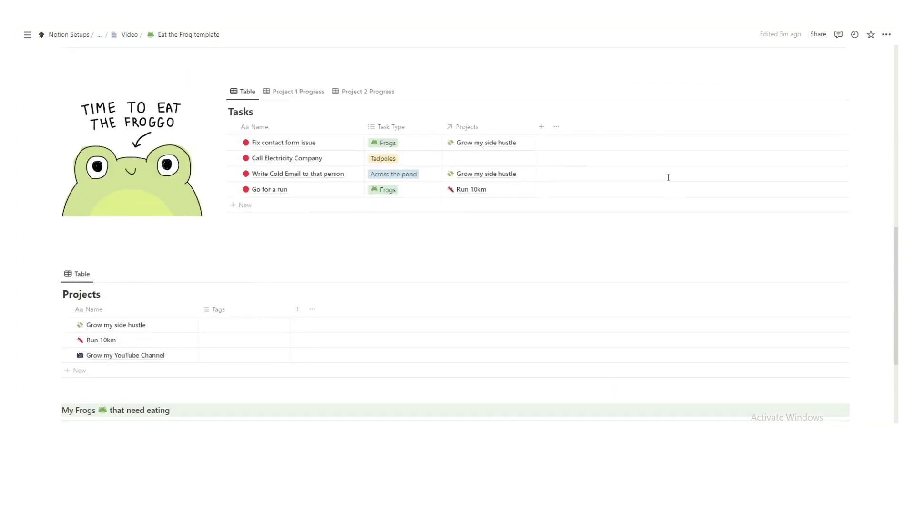
{"action": "scroll", "coordinate": [677, 176], "scroll_direction": "up", "scroll_amount": 5}
{"action": "scroll", "coordinate": [478, 149], "scroll_direction": "down", "scroll_amount": 4}
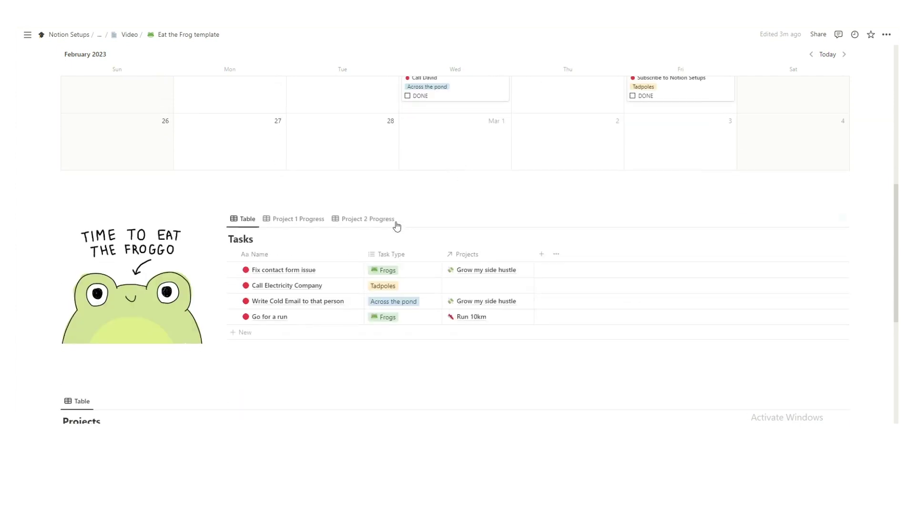
{"action": "scroll", "coordinate": [428, 252], "scroll_direction": "down", "scroll_amount": 8}
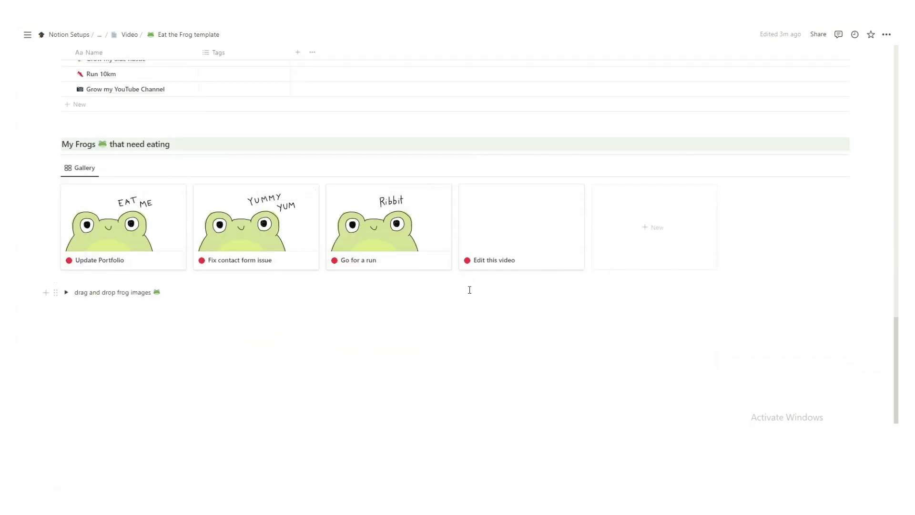
{"action": "scroll", "coordinate": [473, 294], "scroll_direction": "up", "scroll_amount": 2}
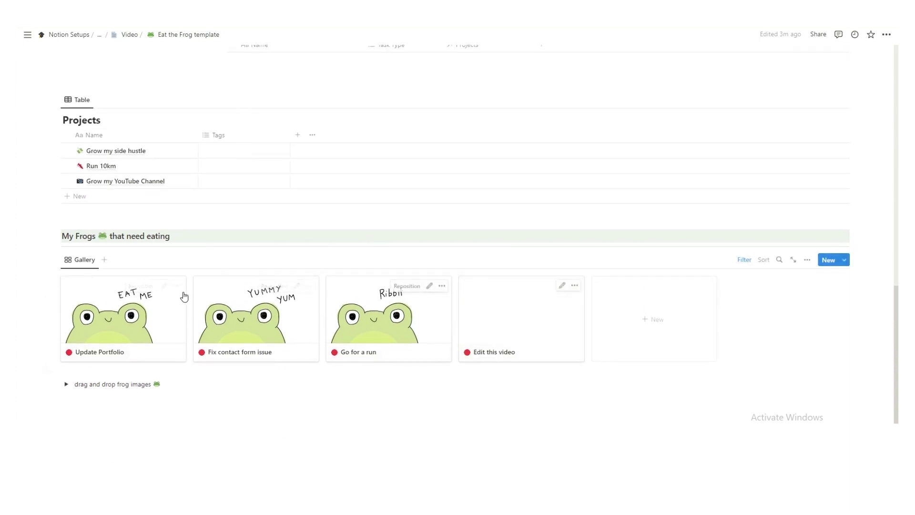
{"action": "scroll", "coordinate": [146, 327], "scroll_direction": "up", "scroll_amount": 8}
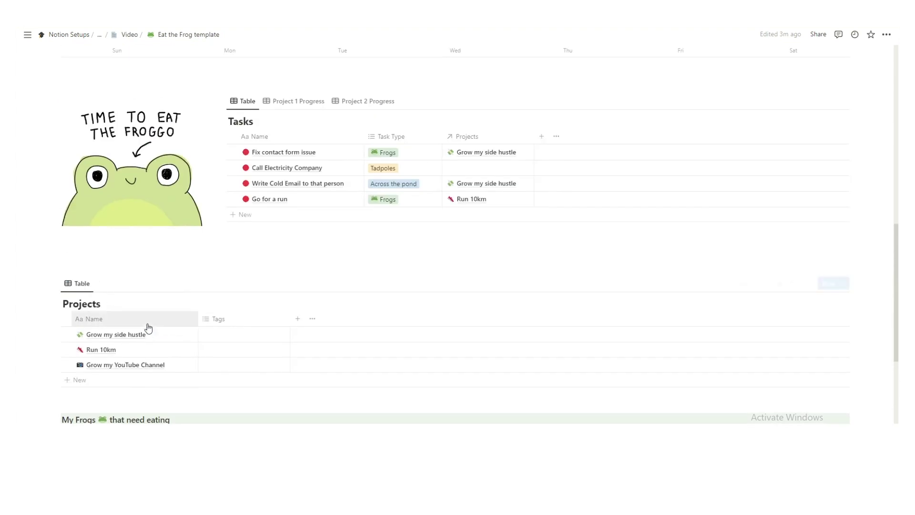
{"action": "scroll", "coordinate": [423, 153], "scroll_direction": "up", "scroll_amount": 1}
{"action": "scroll", "coordinate": [380, 167], "scroll_direction": "down", "scroll_amount": 3}
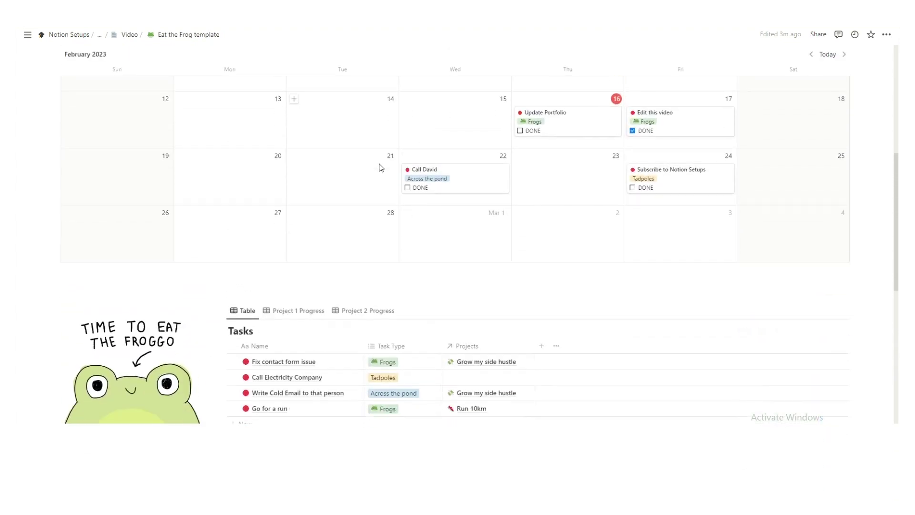
{"action": "scroll", "coordinate": [271, 271], "scroll_direction": "up", "scroll_amount": 5}
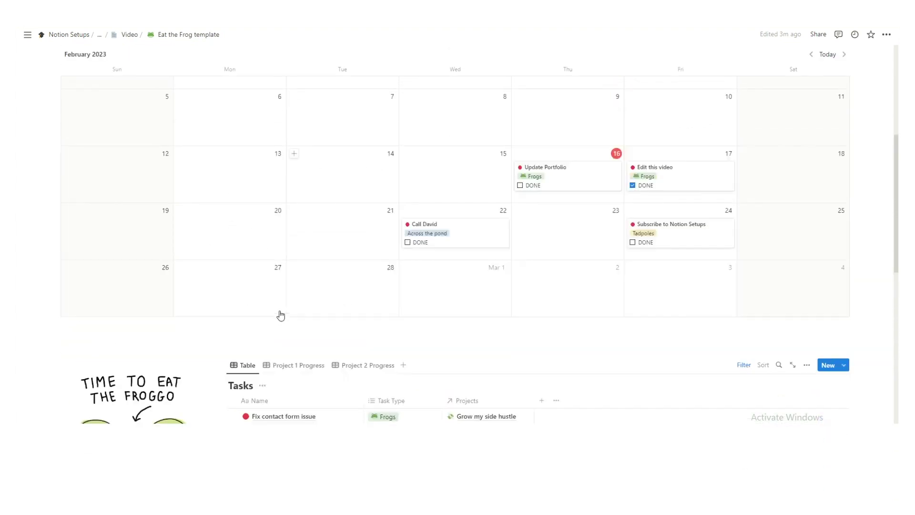
{"action": "scroll", "coordinate": [498, 154], "scroll_direction": "down", "scroll_amount": 4}
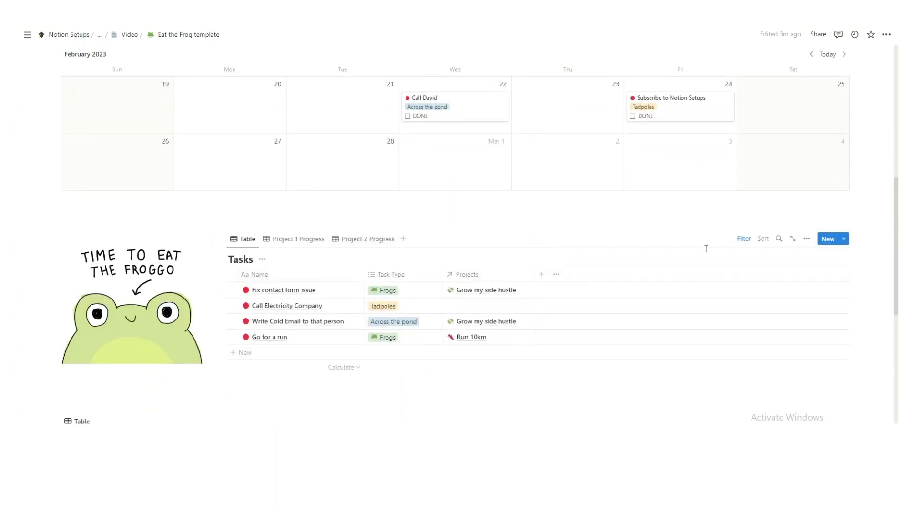
- Inspect the Tasks table's filter rule keeping only tasks with an empty Date
{"action": "left_click", "coordinate": [744, 243]}
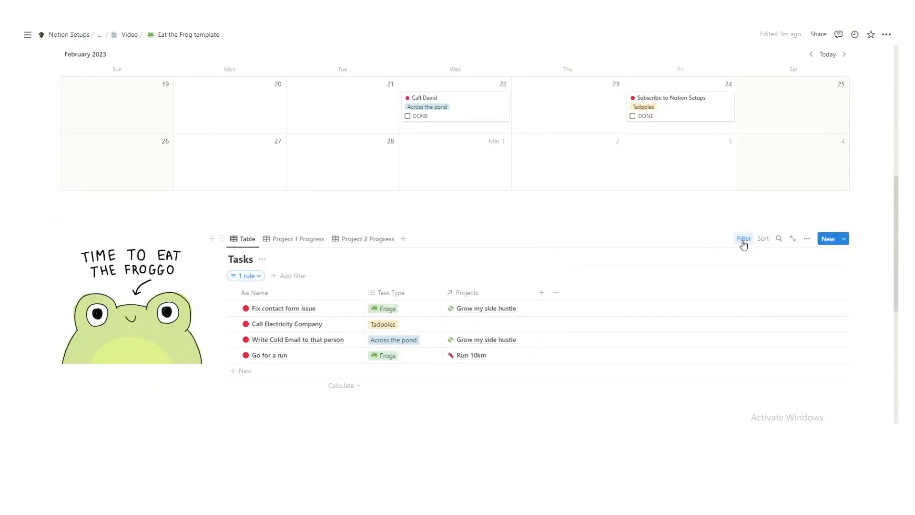
{"action": "left_click", "coordinate": [248, 276]}
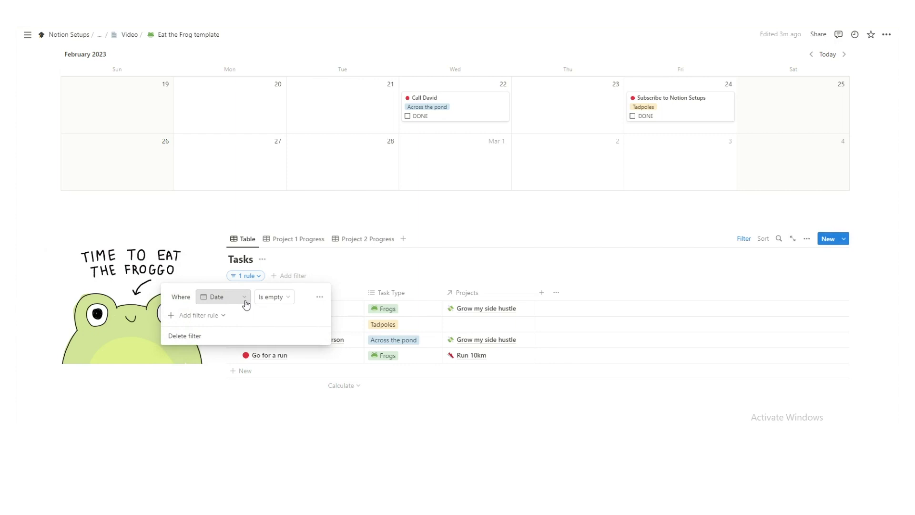
{"action": "left_click", "coordinate": [367, 216]}
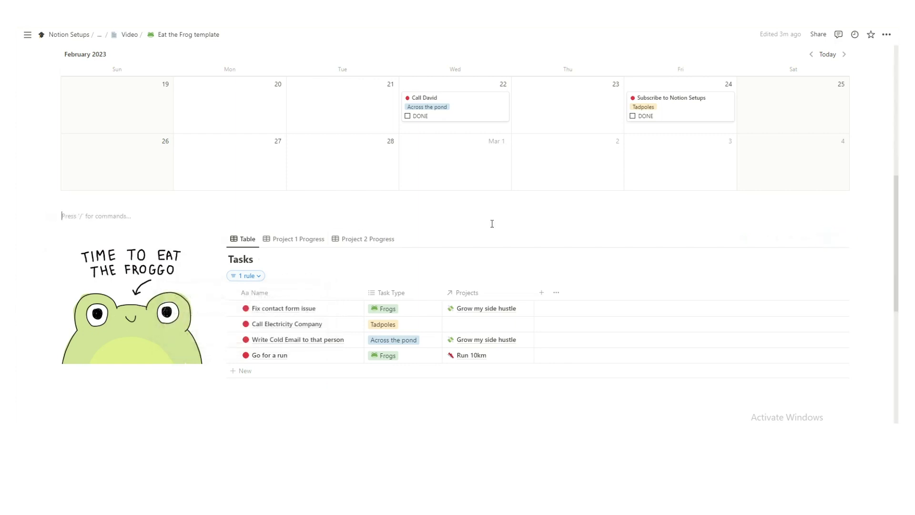
{"action": "scroll", "coordinate": [445, 218], "scroll_direction": "up", "scroll_amount": 1}
{"action": "left_click", "coordinate": [633, 105]}
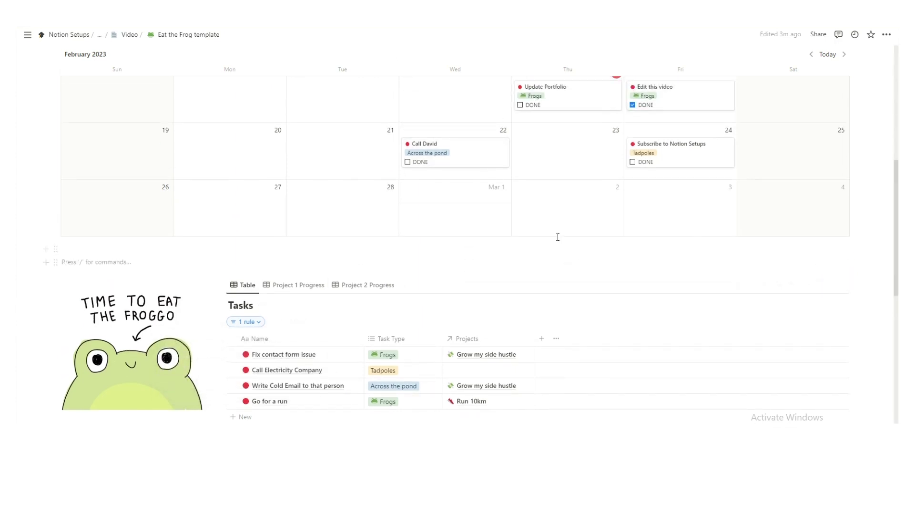
{"action": "scroll", "coordinate": [514, 260], "scroll_direction": "up", "scroll_amount": 5}
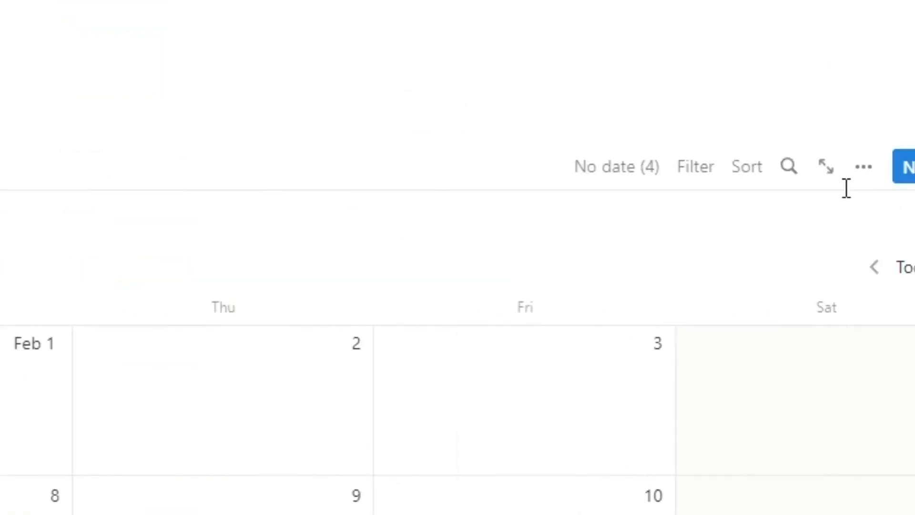
- Return the calendar to Not completed tasks and inspect its DONE is unchecked filter
{"action": "left_click", "coordinate": [260, 159]}
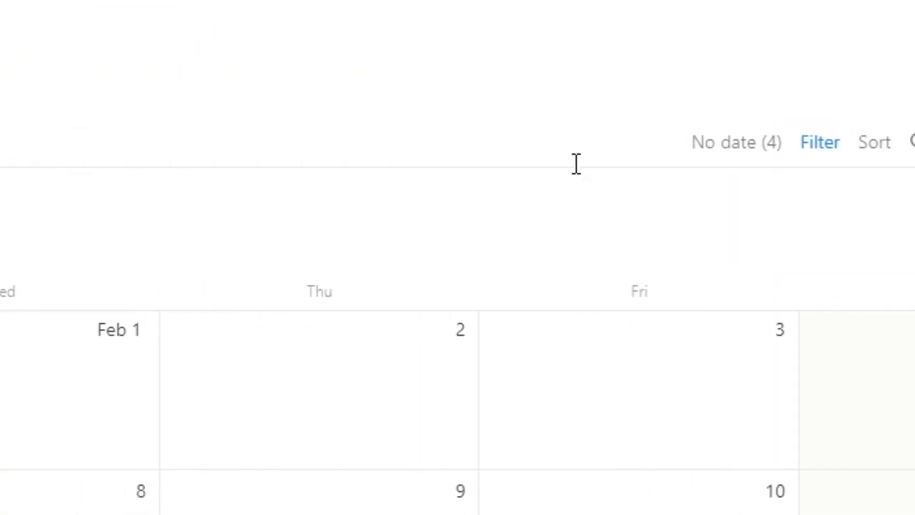
{"action": "left_click", "coordinate": [806, 143]}
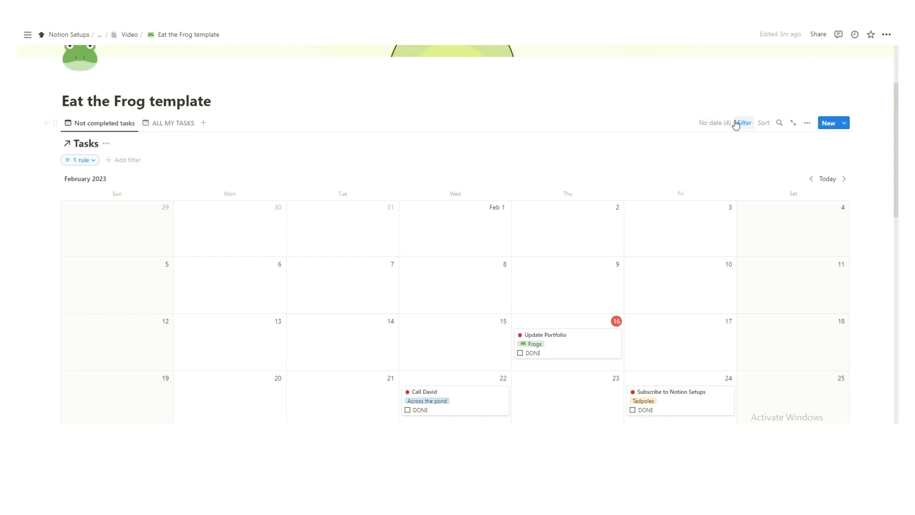
{"action": "left_click", "coordinate": [80, 160]}
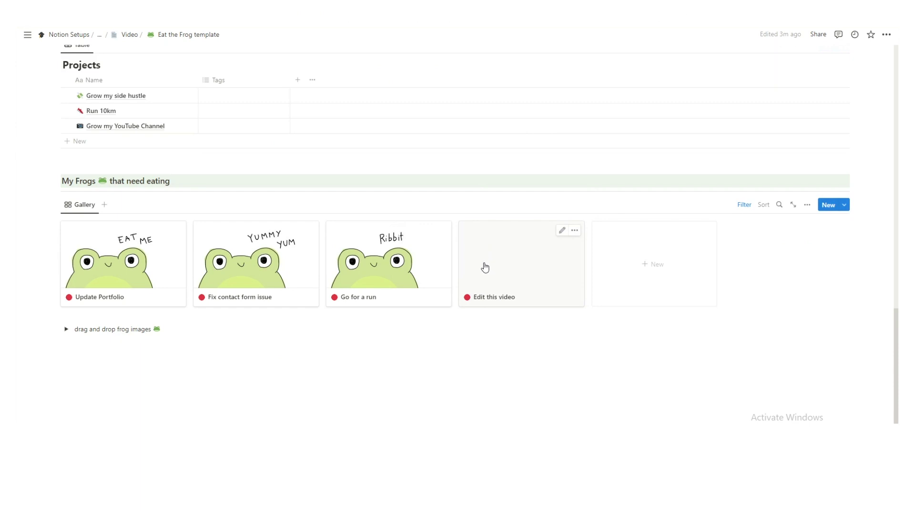
- Duplicate the EAT ME frog image and drag it onto the Edit this video gallery card as its cover
{"action": "scroll", "coordinate": [450, 267], "scroll_direction": "down", "scroll_amount": 1}
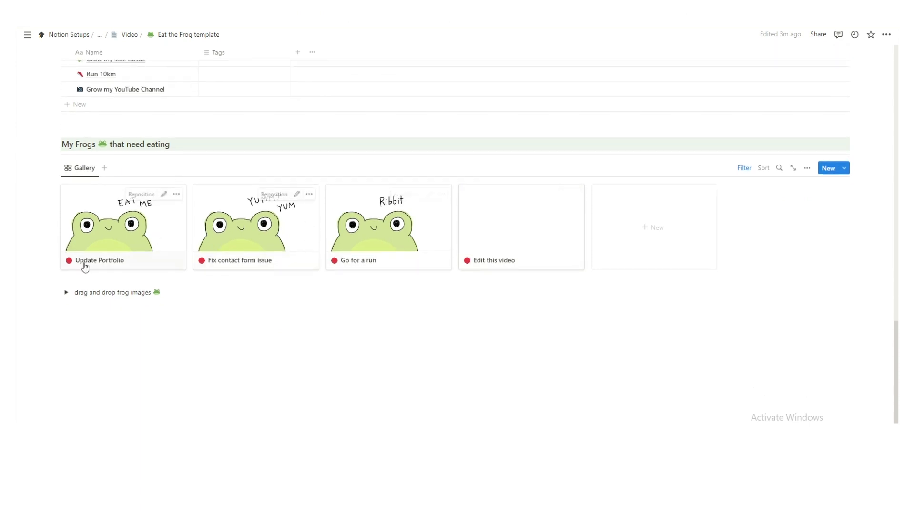
{"action": "left_click", "coordinate": [66, 291]}
{"action": "scroll", "coordinate": [172, 277], "scroll_direction": "down", "scroll_amount": 3}
{"action": "right_click", "coordinate": [181, 253]}
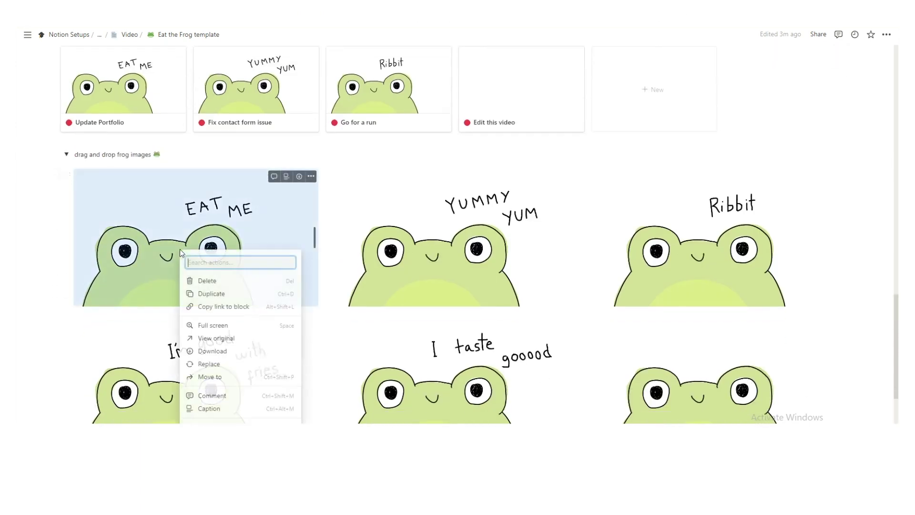
{"action": "left_click", "coordinate": [211, 294]}
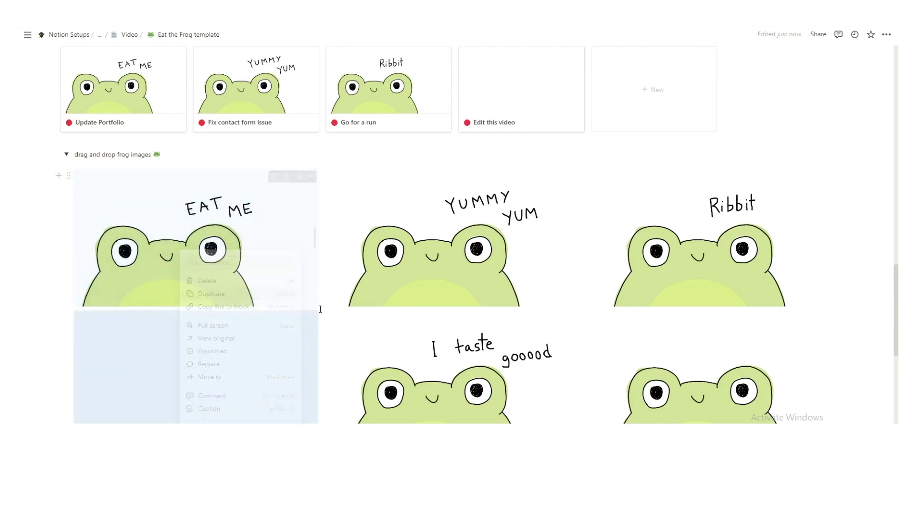
{"action": "left_click_drag", "start_coordinate": [244, 372], "coordinate": [512, 122]}
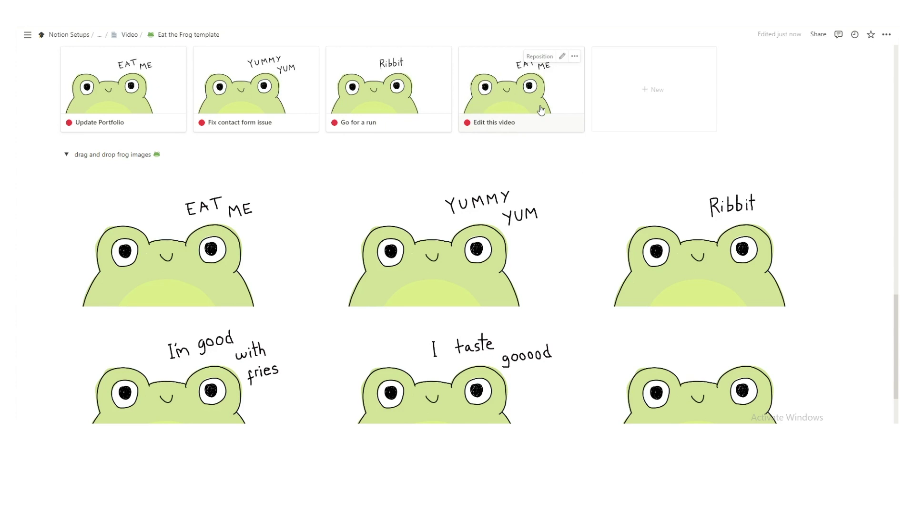
{"action": "left_click", "coordinate": [66, 154]}
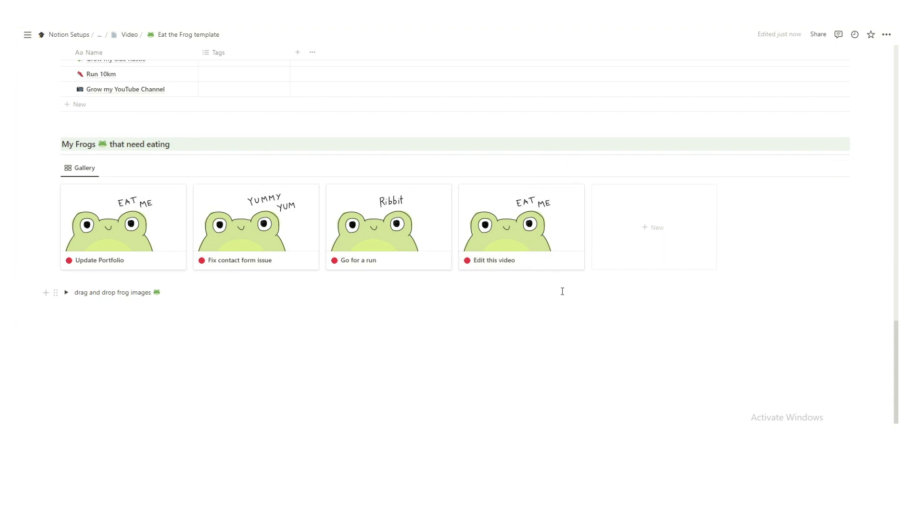
{"action": "scroll", "coordinate": [348, 286], "scroll_direction": "up", "scroll_amount": 10}
{"action": "scroll", "coordinate": [584, 242], "scroll_direction": "down", "scroll_amount": 5}
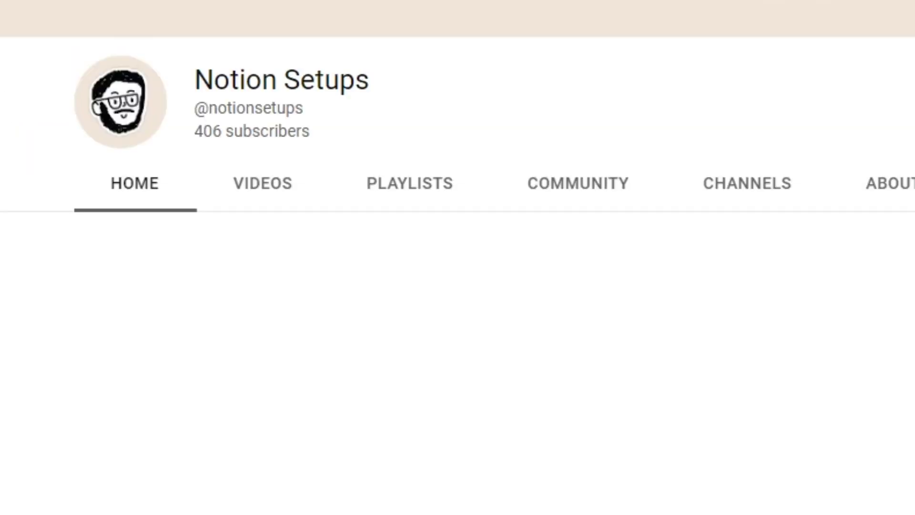
- Highlight the '406 subscribers' count on the Notion Setups YouTube channel page
{"action": "left_click_drag", "start_coordinate": [348, 135], "coordinate": [180, 143]}
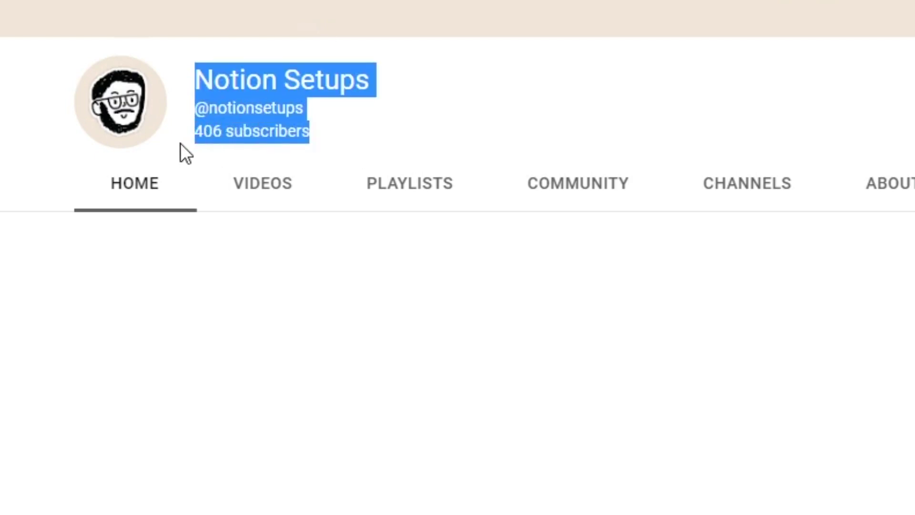
{"action": "left_click", "coordinate": [354, 132]}
{"action": "left_click_drag", "start_coordinate": [314, 134], "coordinate": [195, 139]}
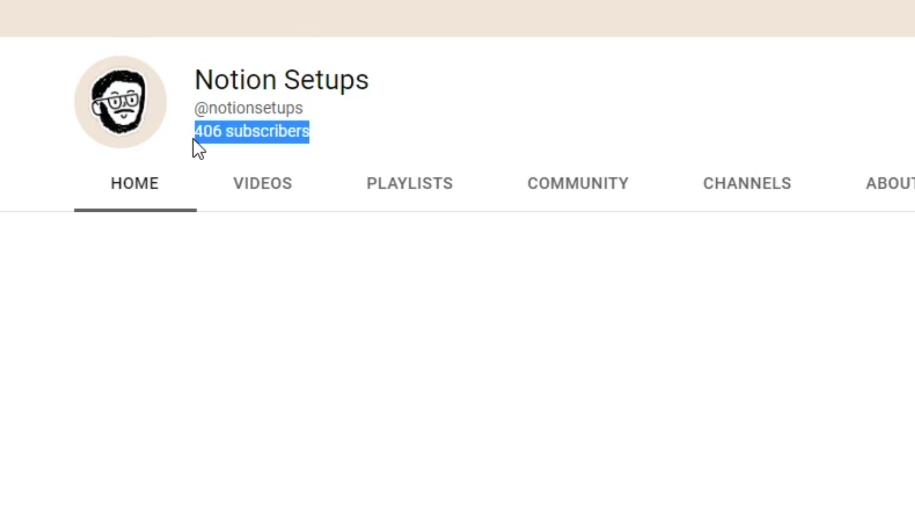